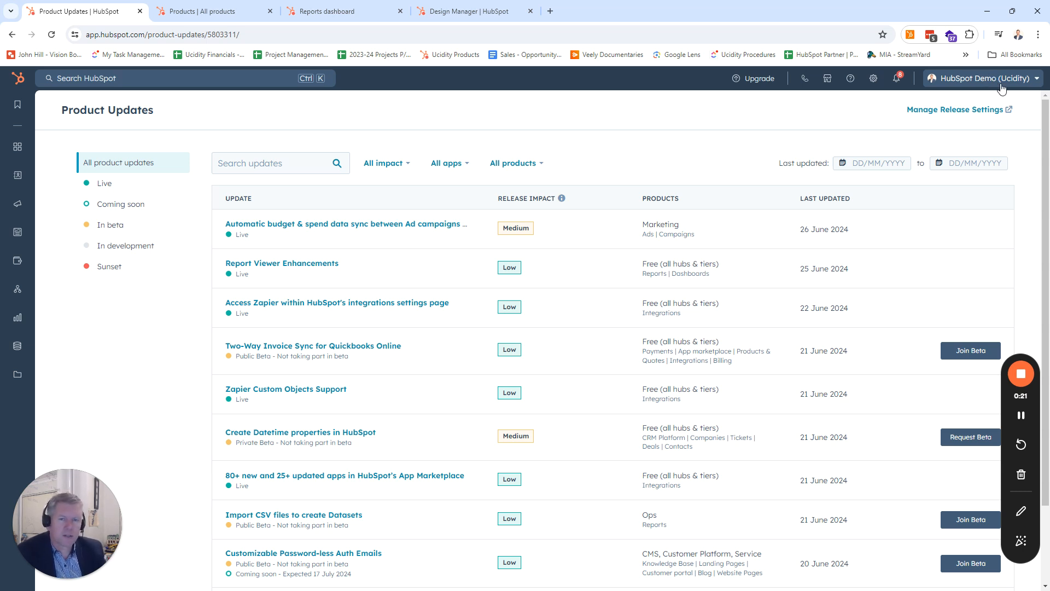
Open the account's product updates and search them for "tax"
click(1002, 86)
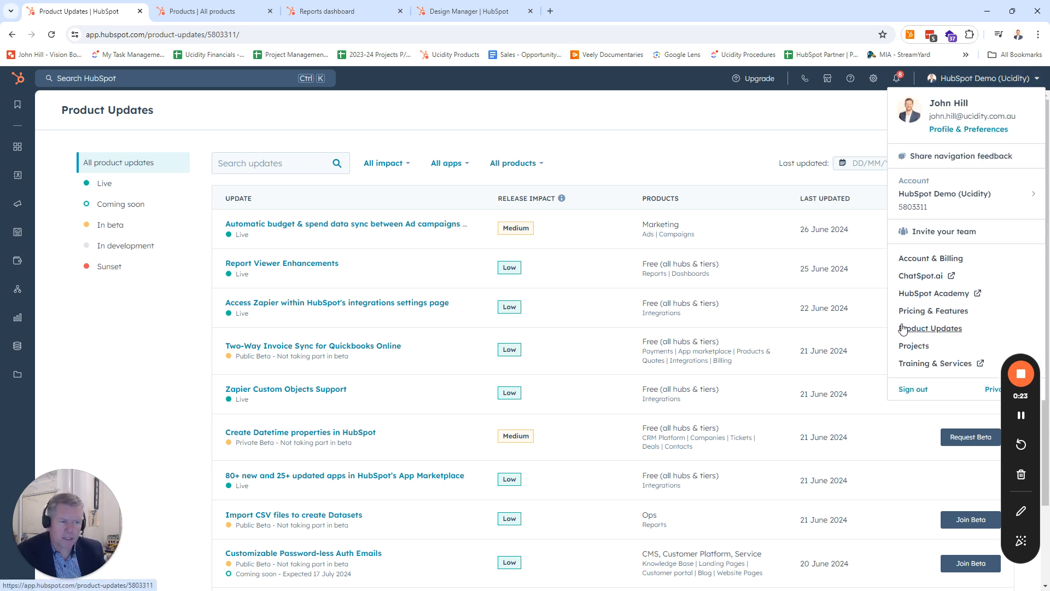
click(943, 331)
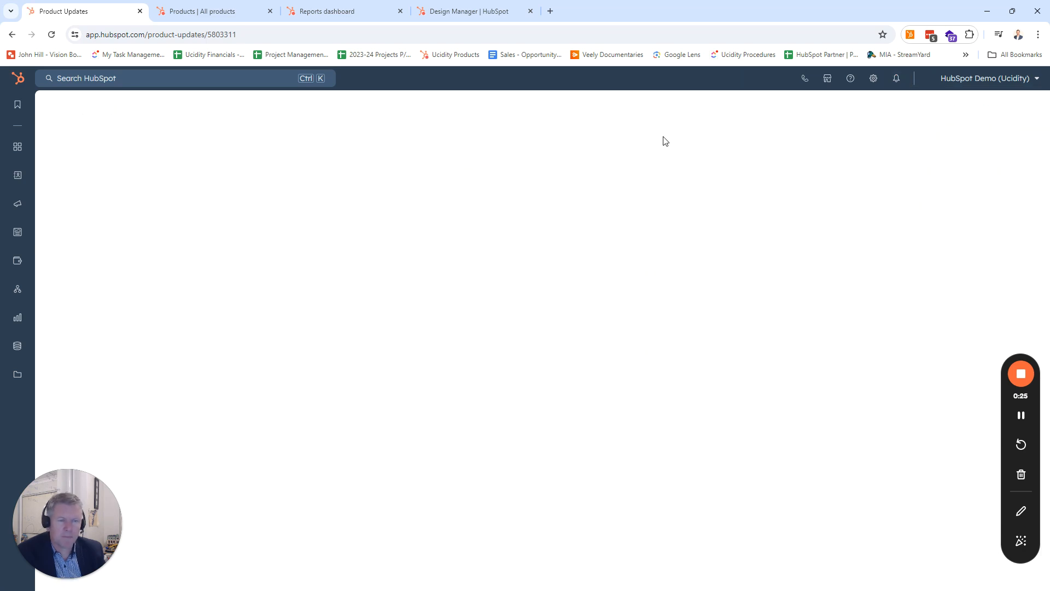
click(300, 165)
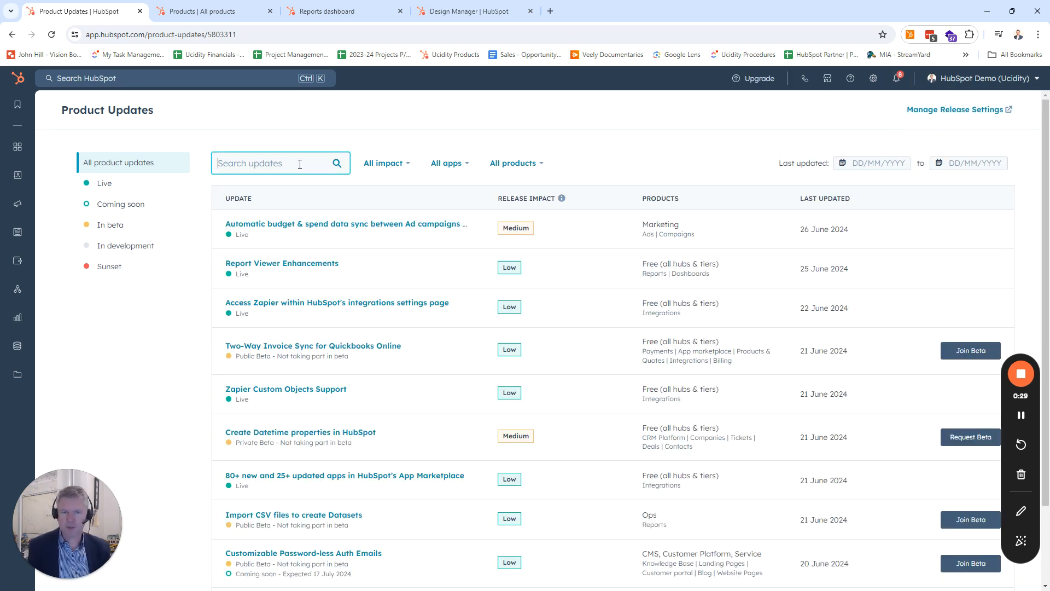
text(tax)
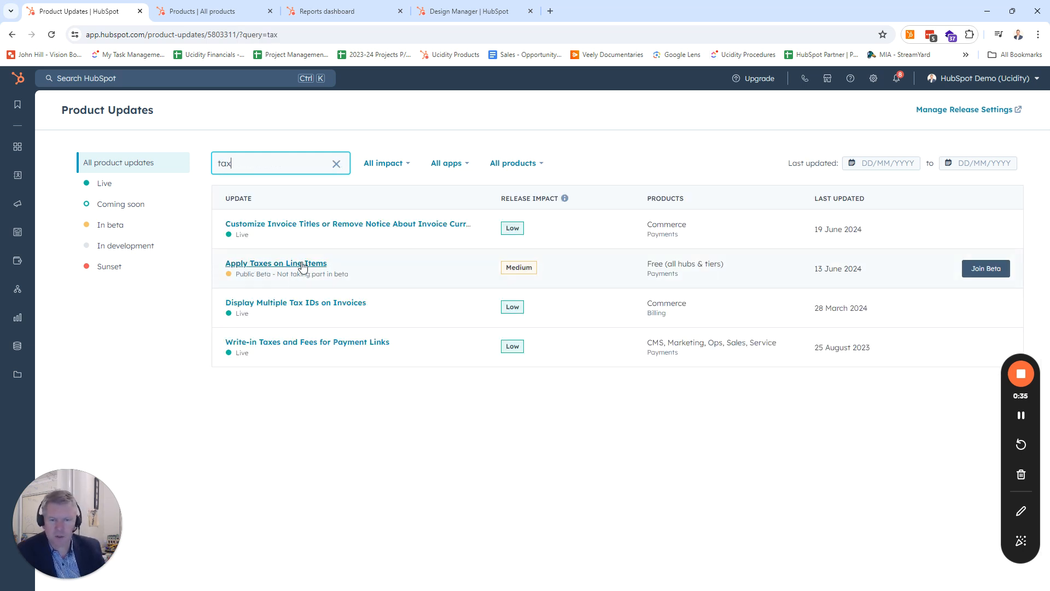
Enroll the entire account in the Apply Taxes on Line Items beta, agreeing to the beta terms, and dismiss the notification
click(989, 270)
click(430, 280)
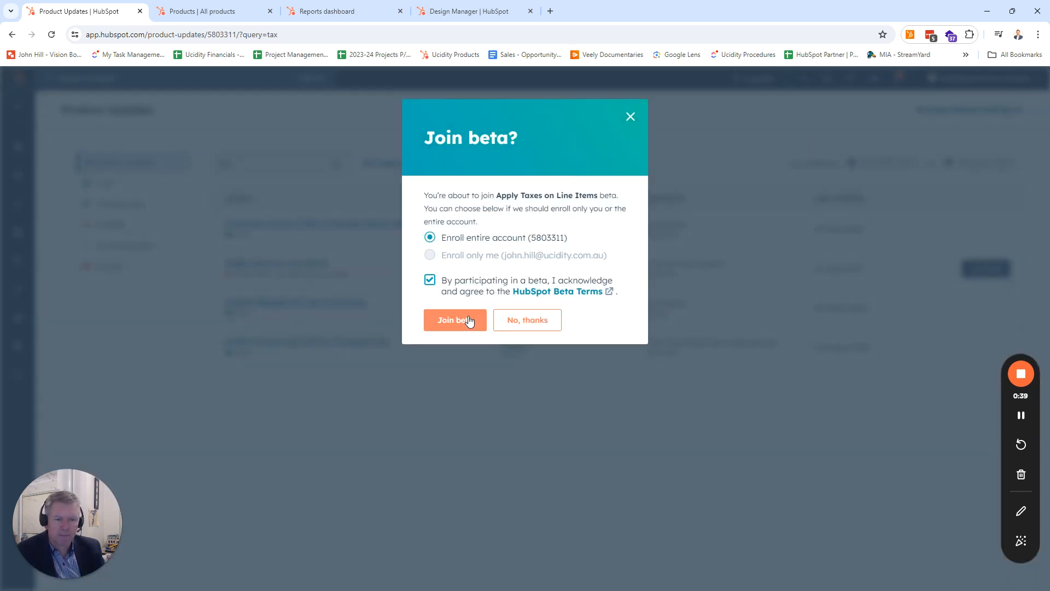
click(470, 321)
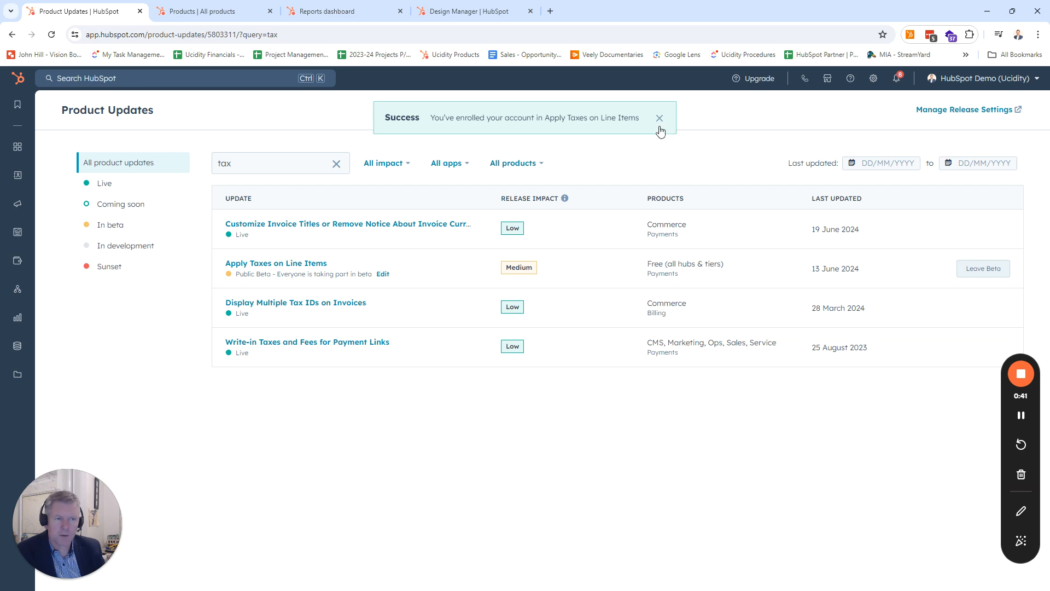
click(660, 126)
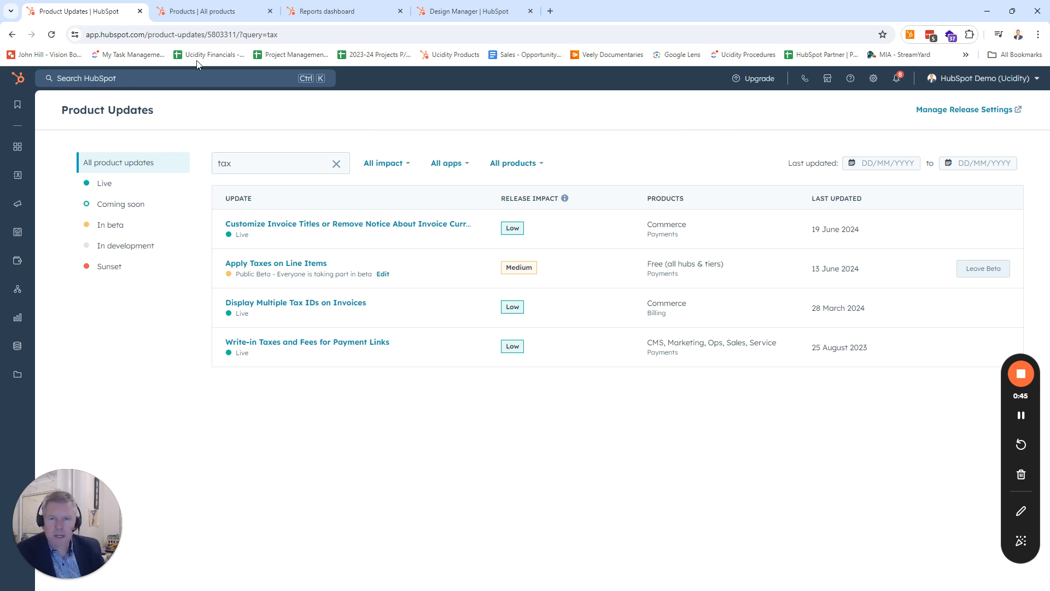
Go to the Commerce product list showing all products
click(228, 7)
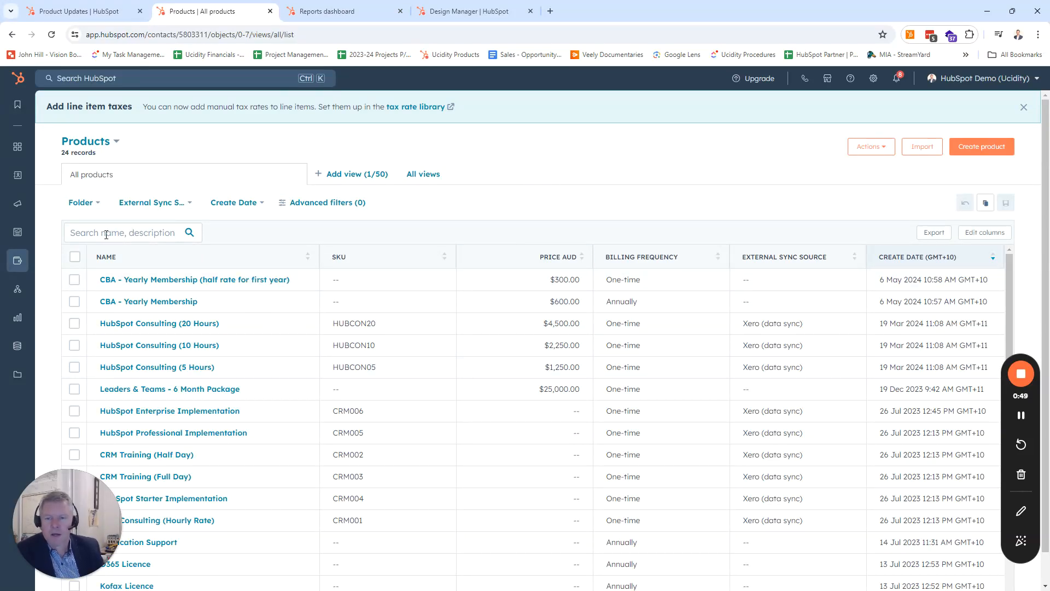
mouse_move(28, 262)
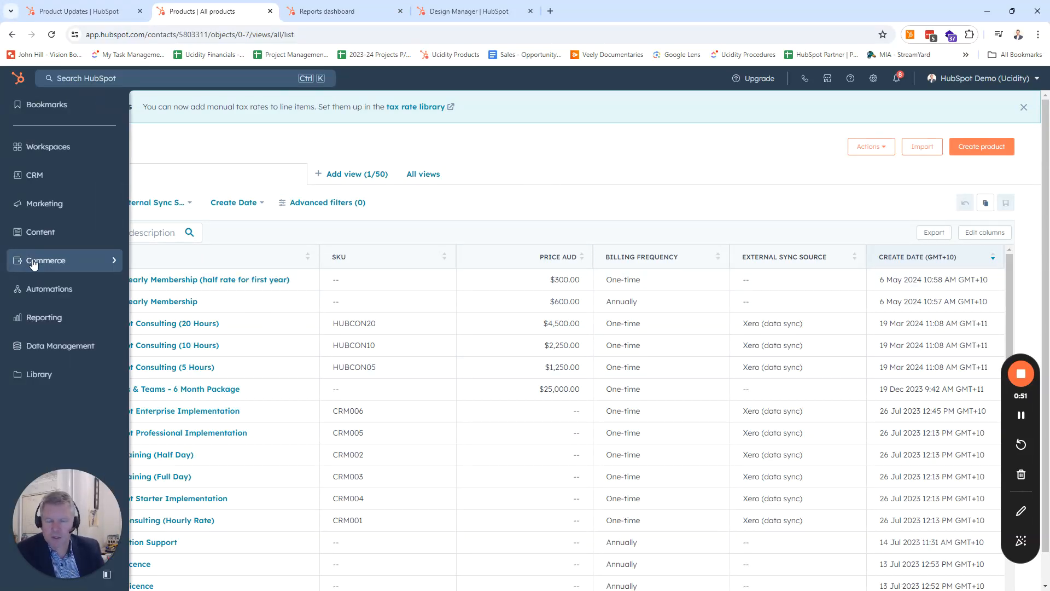
mouse_move(49, 289)
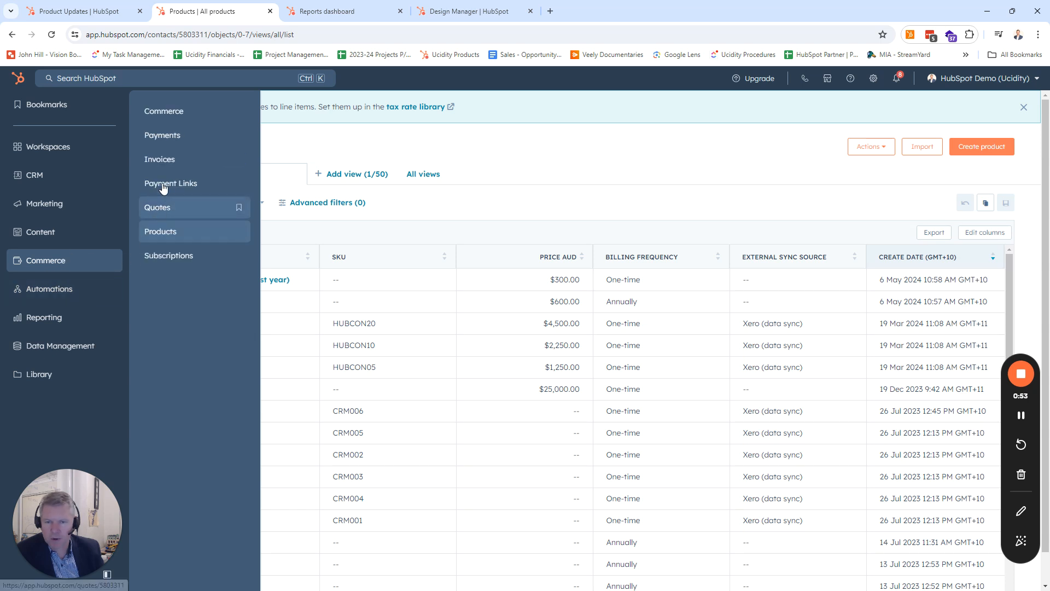
click(162, 231)
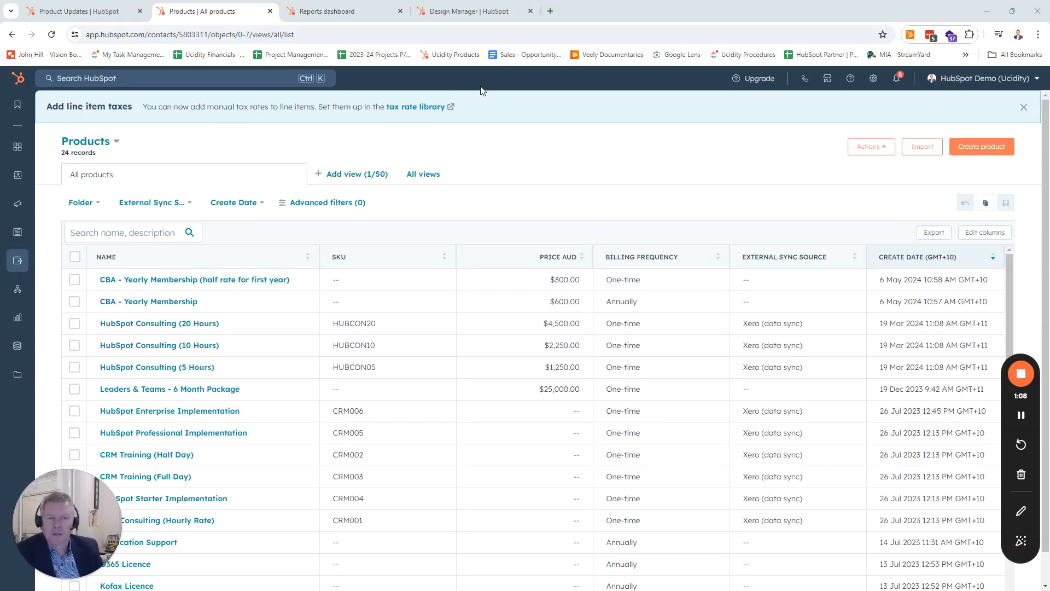
Open the tax rate library and create a tax rate named GST with a rate of 10%
click(424, 108)
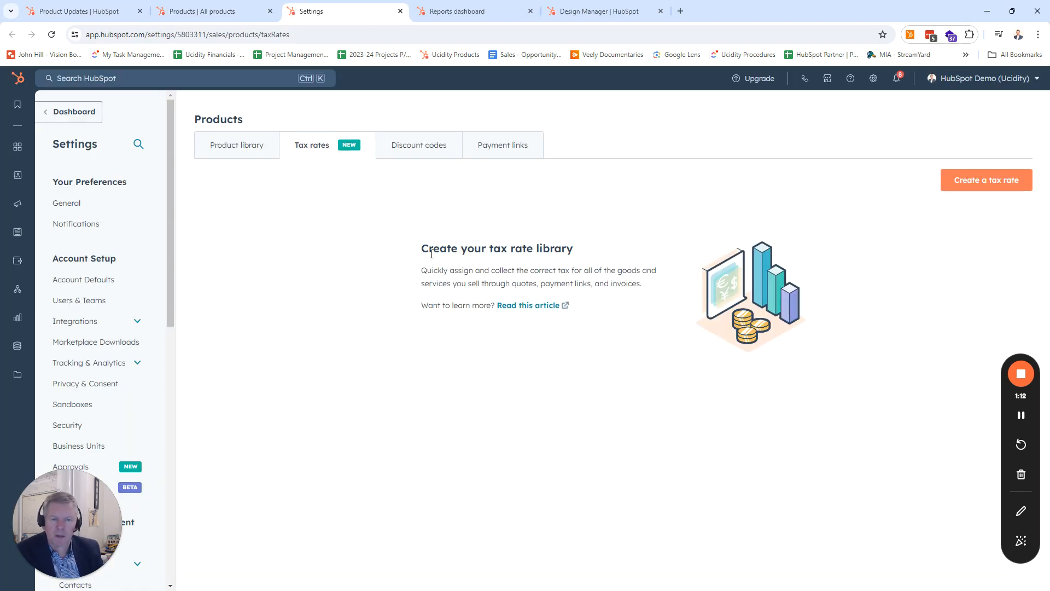
click(987, 182)
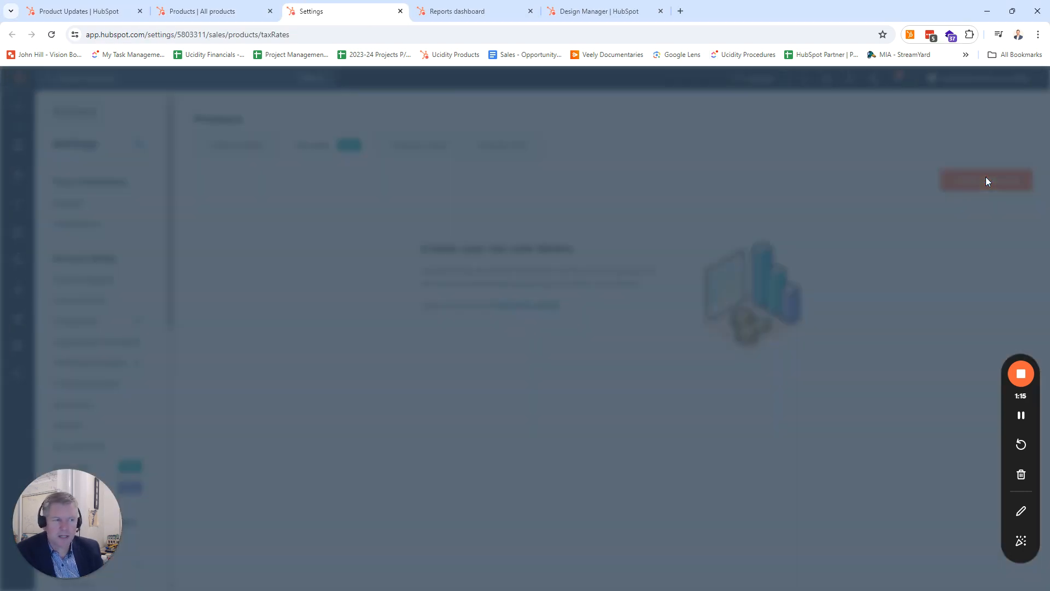
click(758, 225)
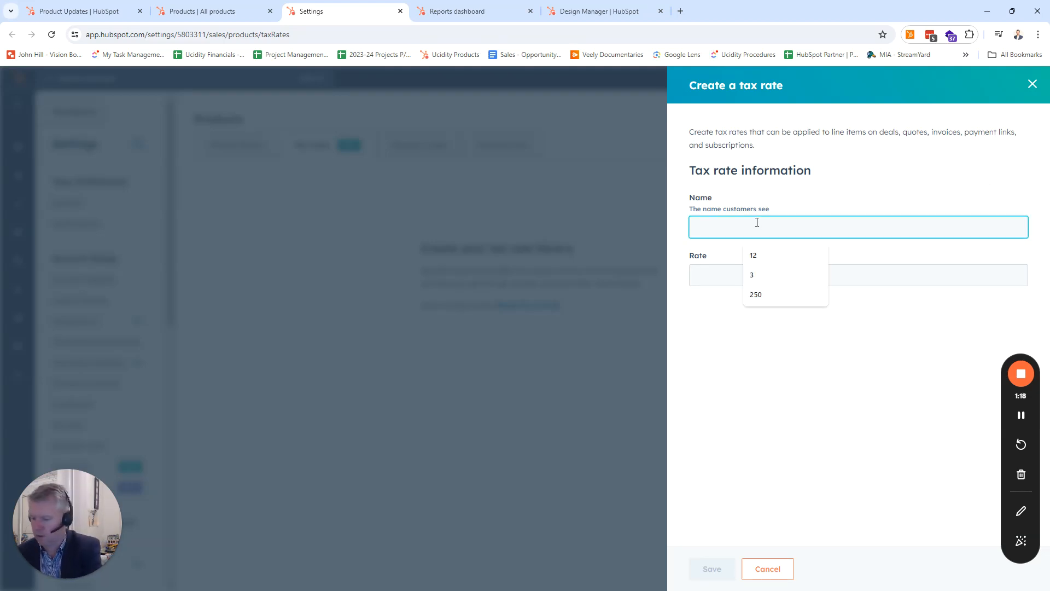
text(GST)
key(Tab)
text(1)
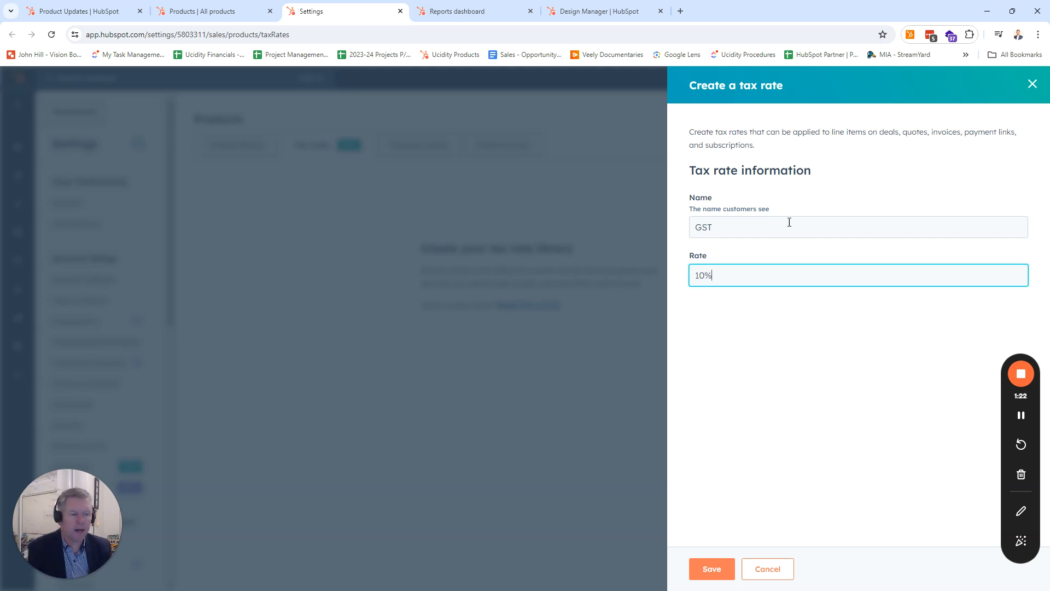
click(734, 573)
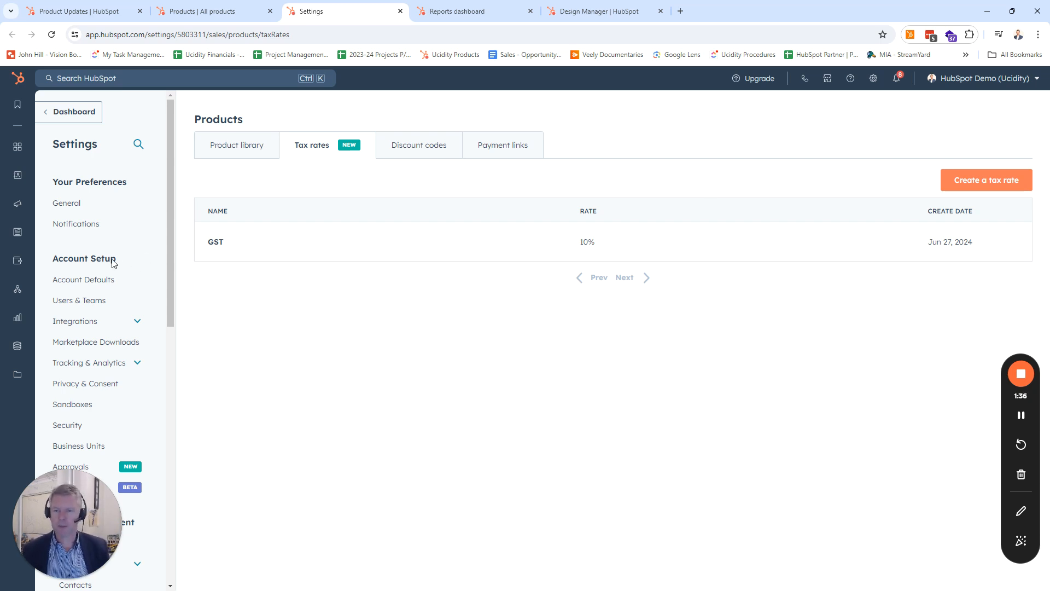
Start a new deal in the CRM named GST Deal with an amount of AU$1,000.00
click(36, 176)
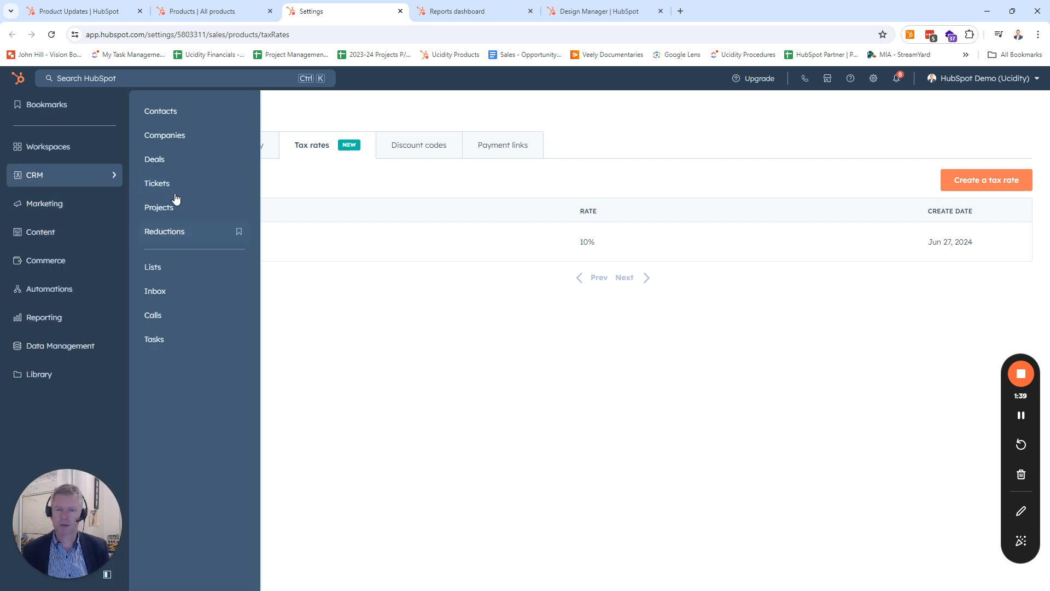
click(169, 159)
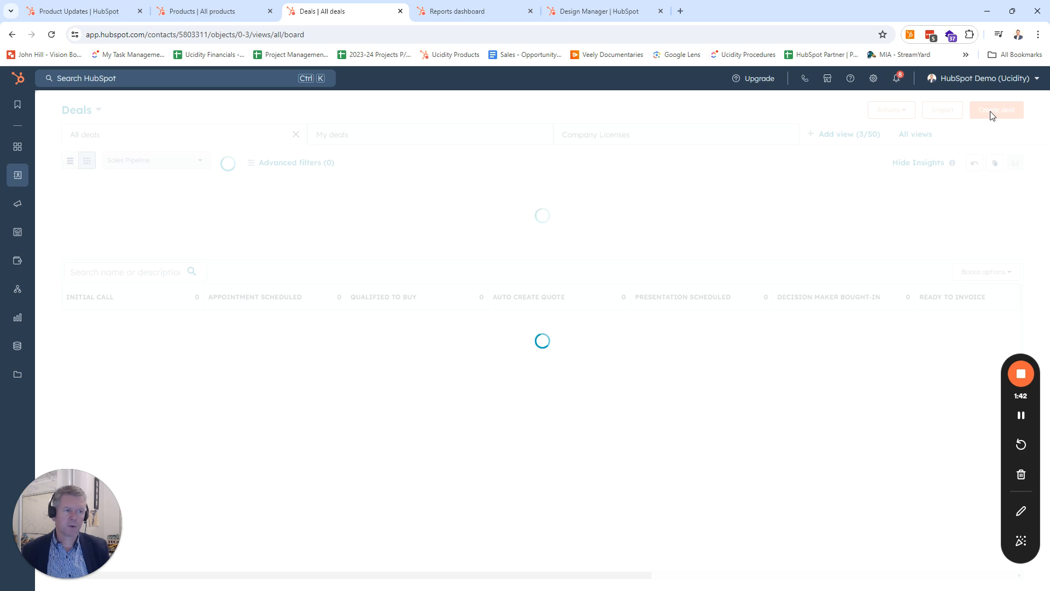
click(995, 110)
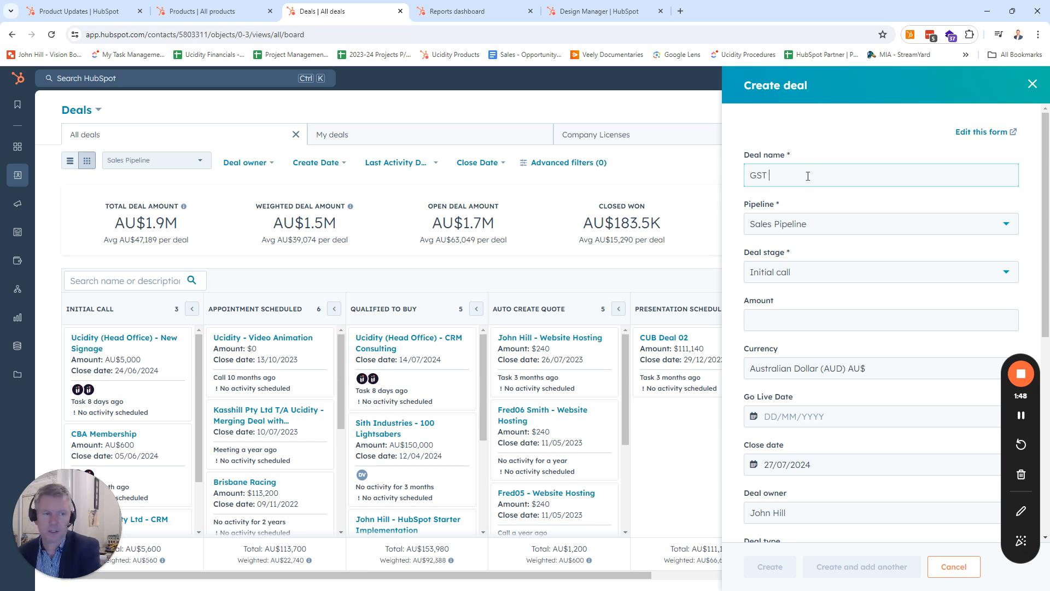
text(GST DEal)
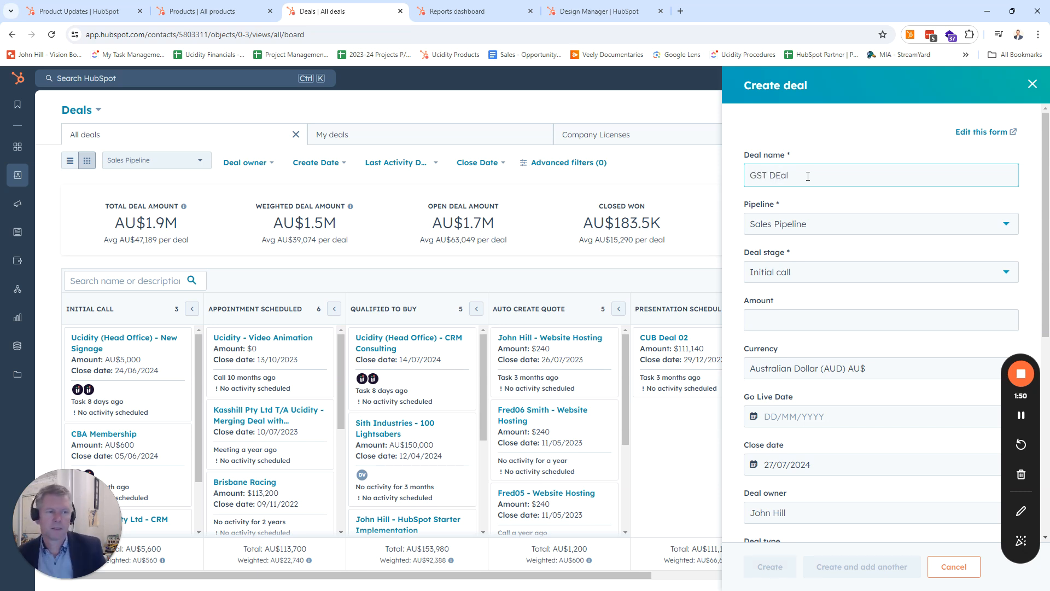
key(BackSpace)
key(BackSpace)
key(BackSpace)
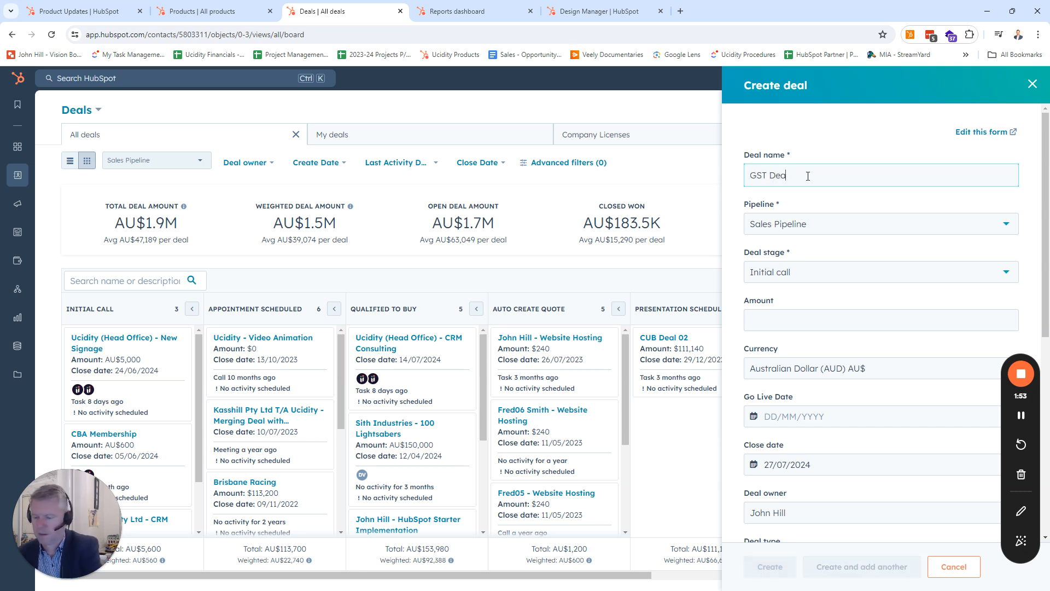
click(1022, 417)
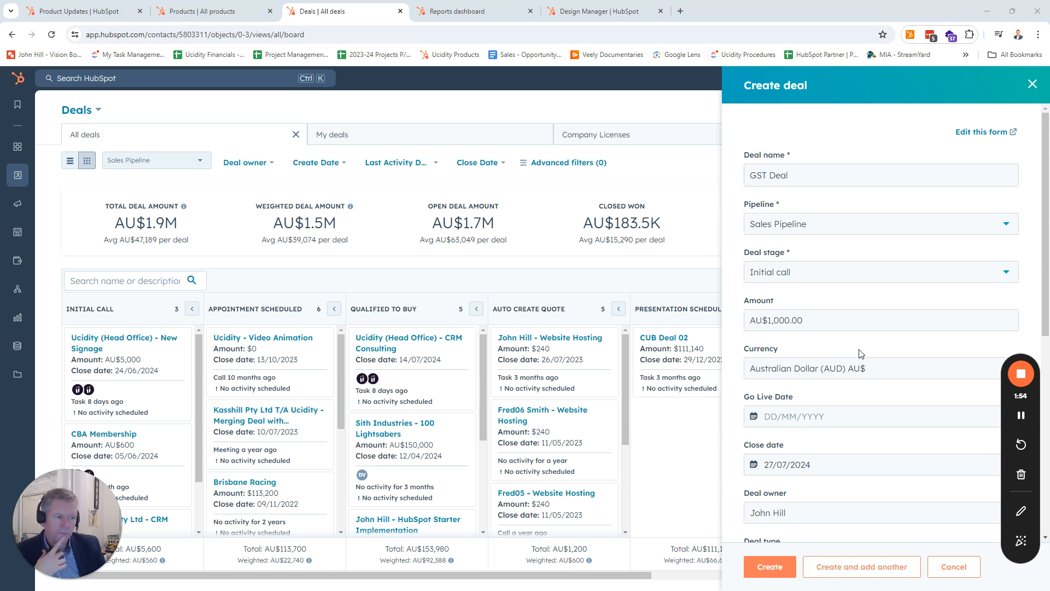
Add one Website Hosting line item to the new deal and create the deal
scroll(862, 354, down, 7)
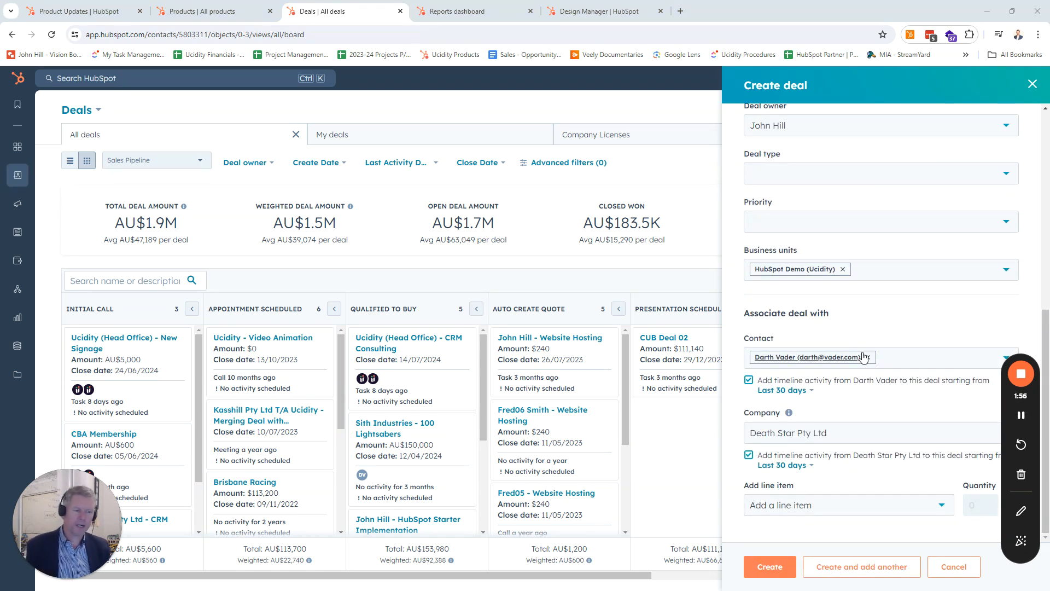
click(846, 506)
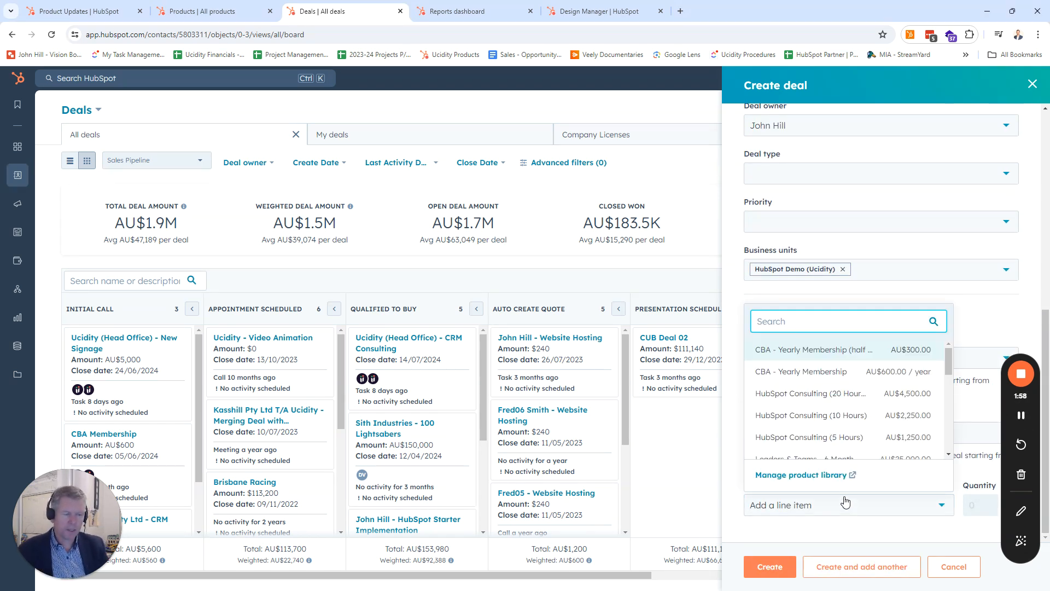
text(web)
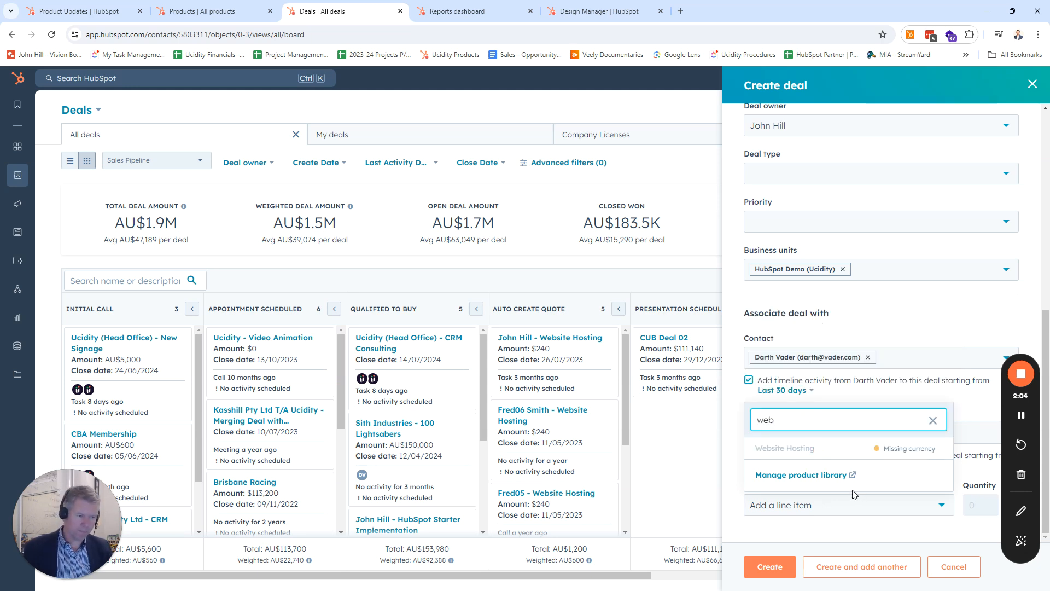
click(1021, 416)
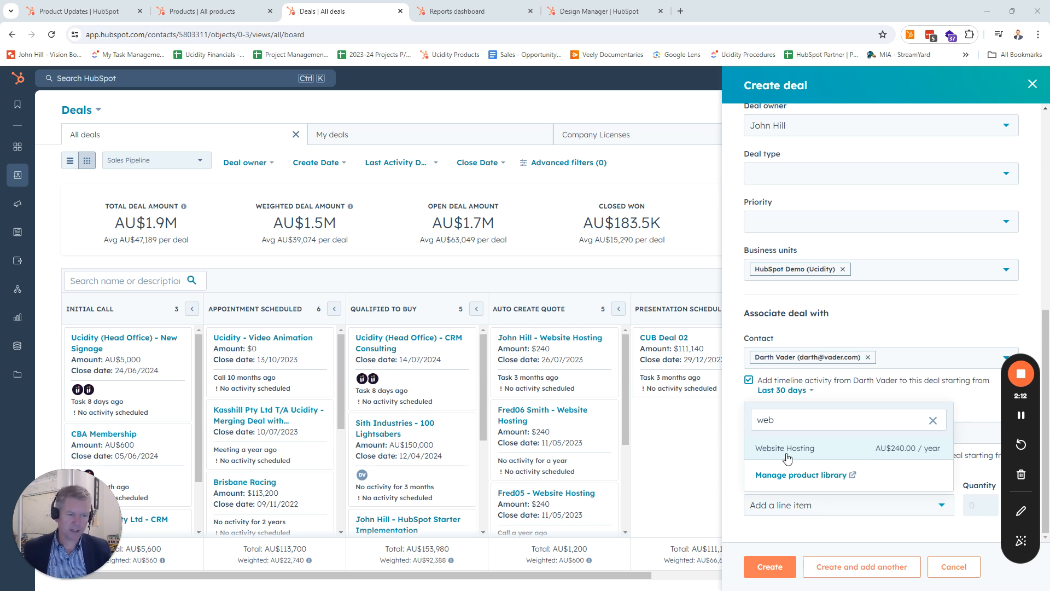
click(765, 451)
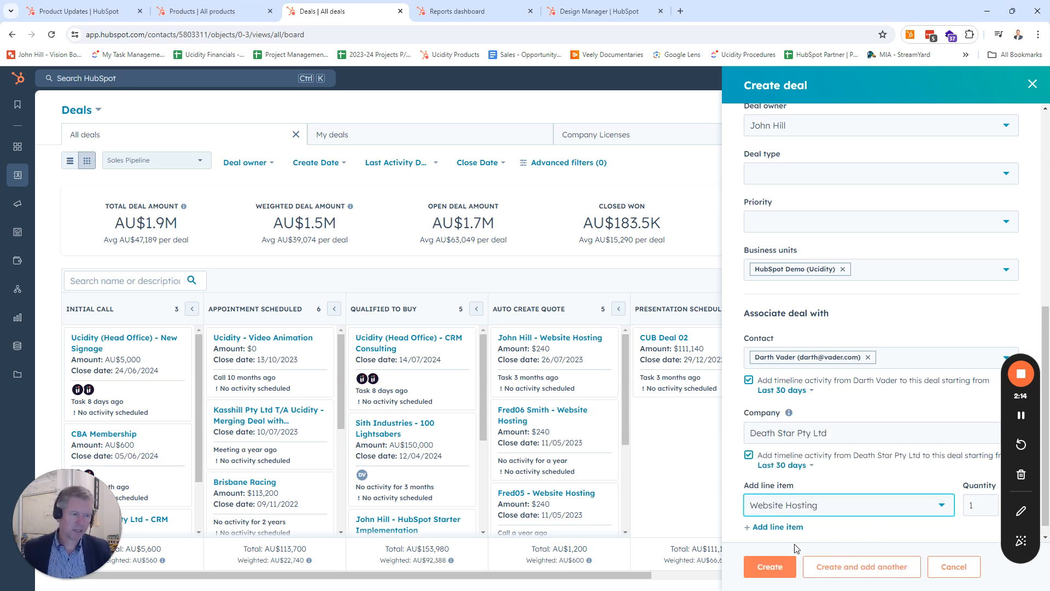
click(773, 568)
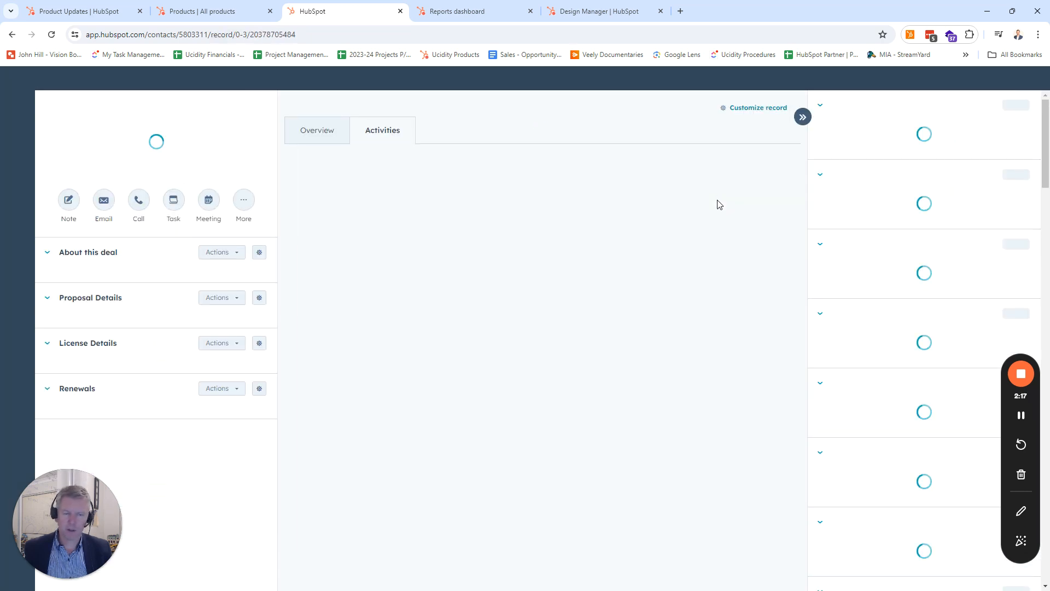
Find the line items on the GST Deal record and open them for editing
scroll(924, 383, down, 7)
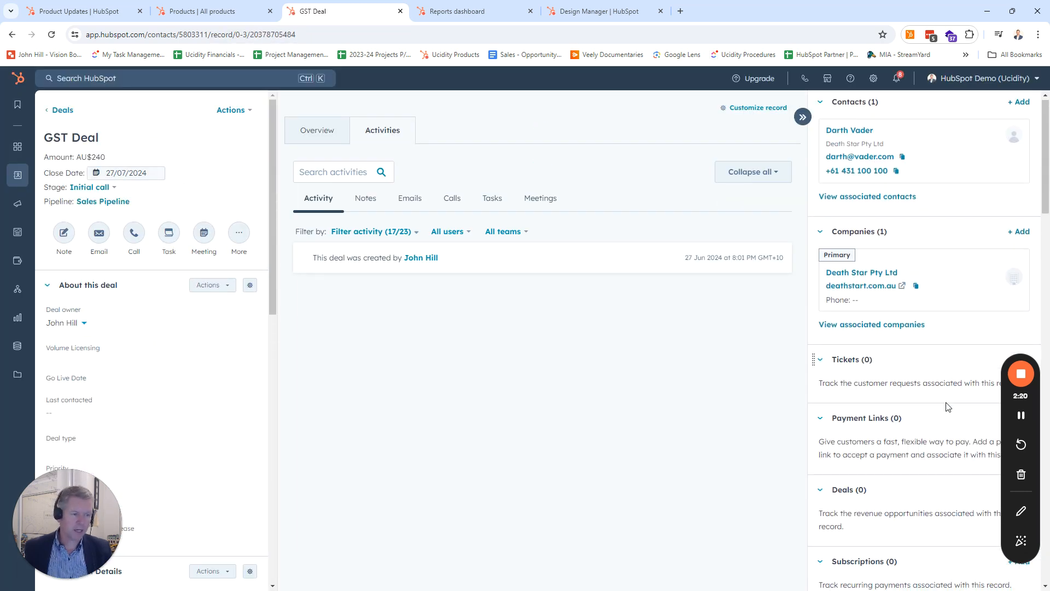
scroll(947, 405, down, 5)
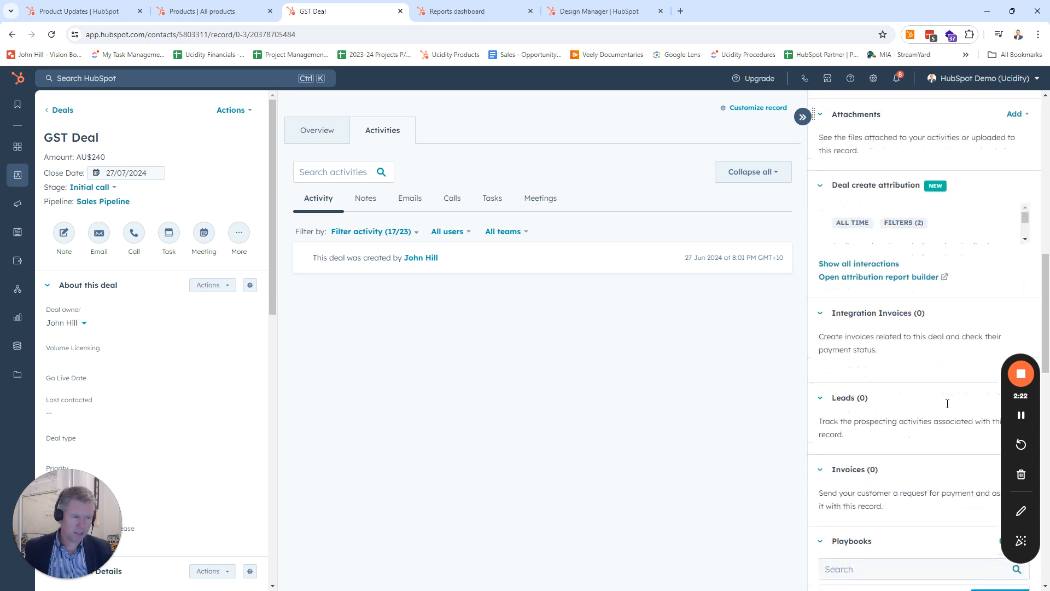
scroll(948, 409, up, 10)
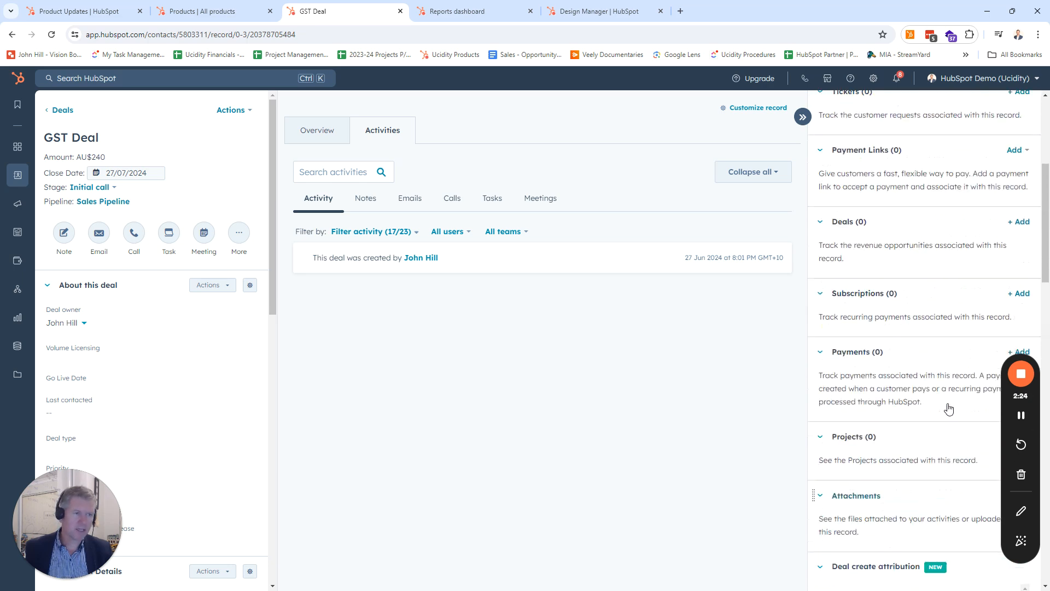
scroll(950, 413, down, 13)
scroll(950, 413, down, 5)
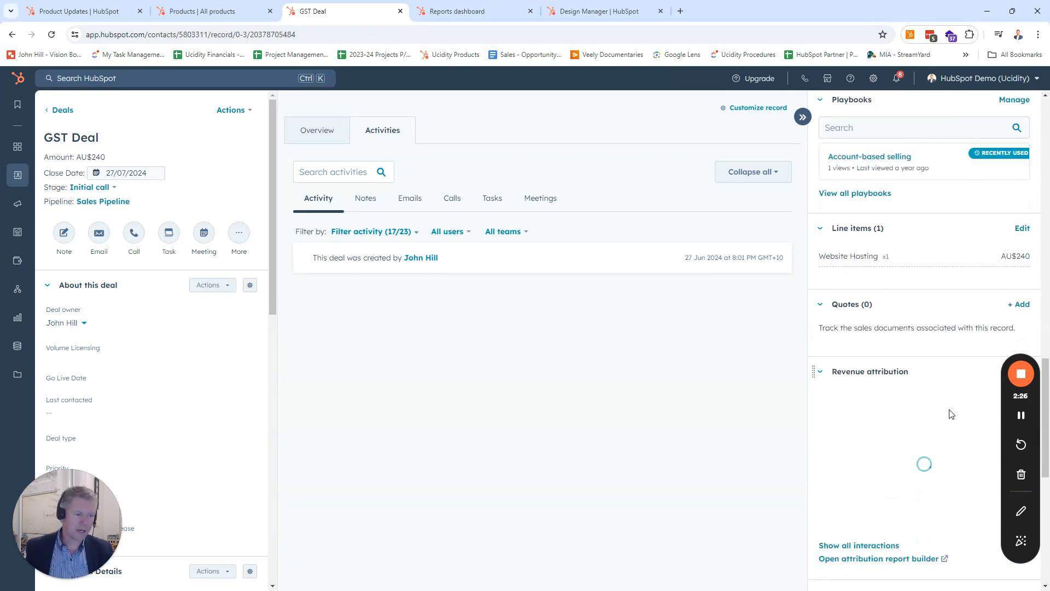
click(1021, 230)
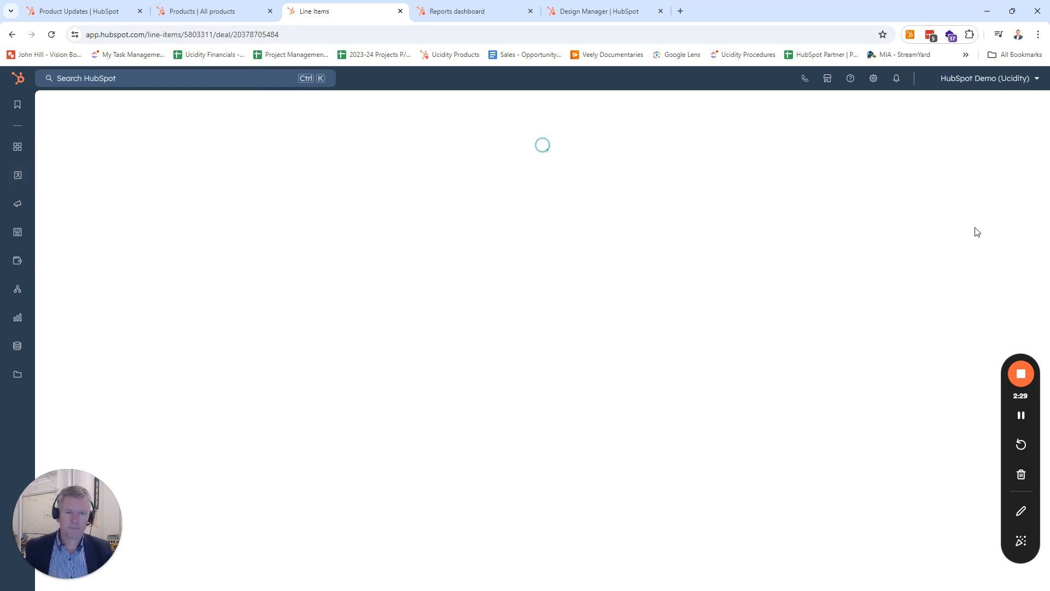
drag(363, 275, 782, 277)
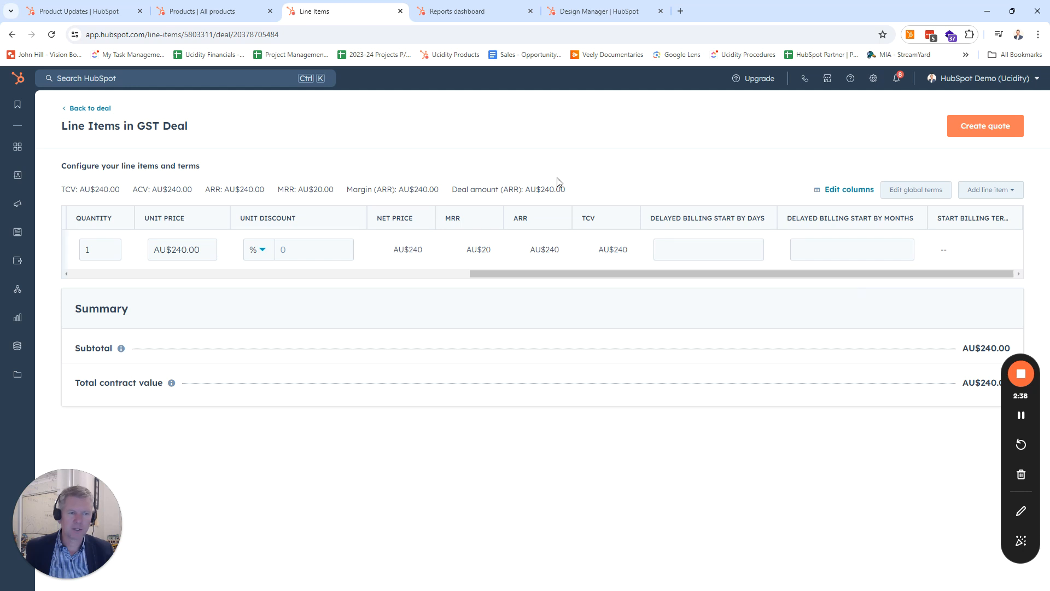
click(915, 197)
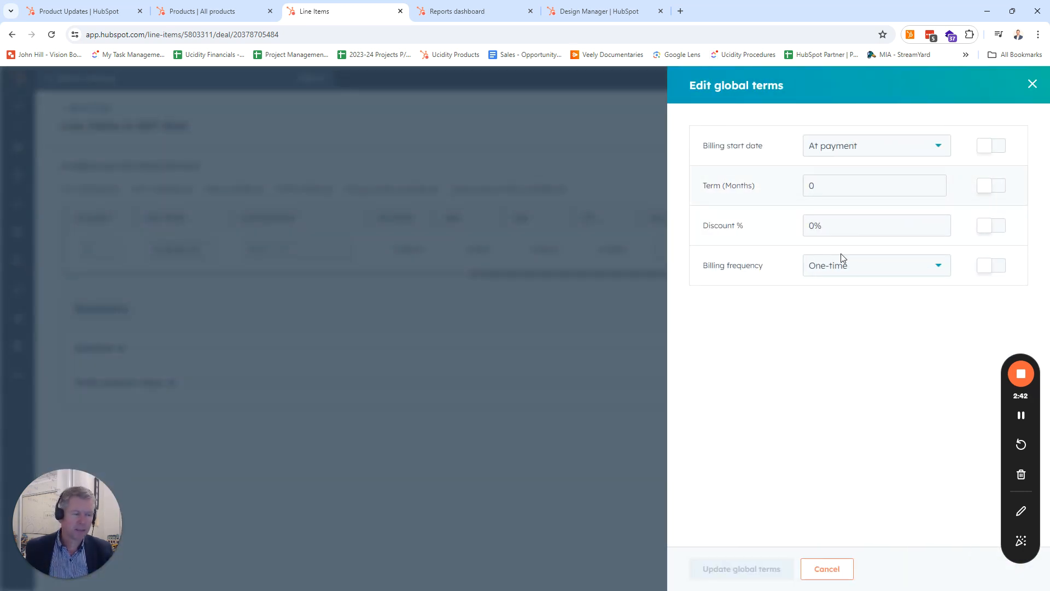
click(835, 565)
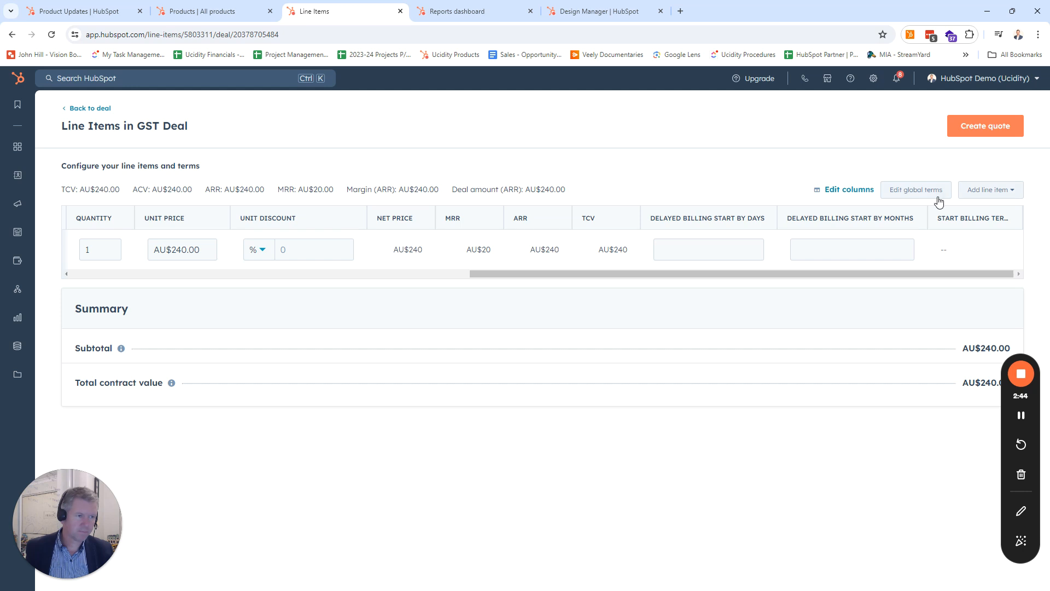
Add the Tax Rate and Tax Amount columns to the line items table and save the column change for all users
click(860, 190)
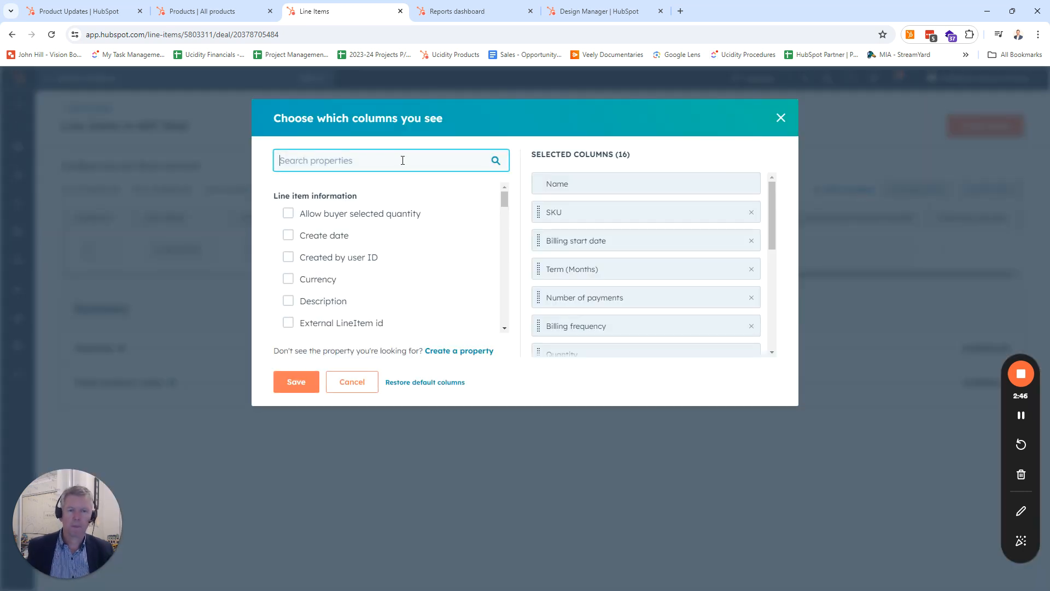
text(tax)
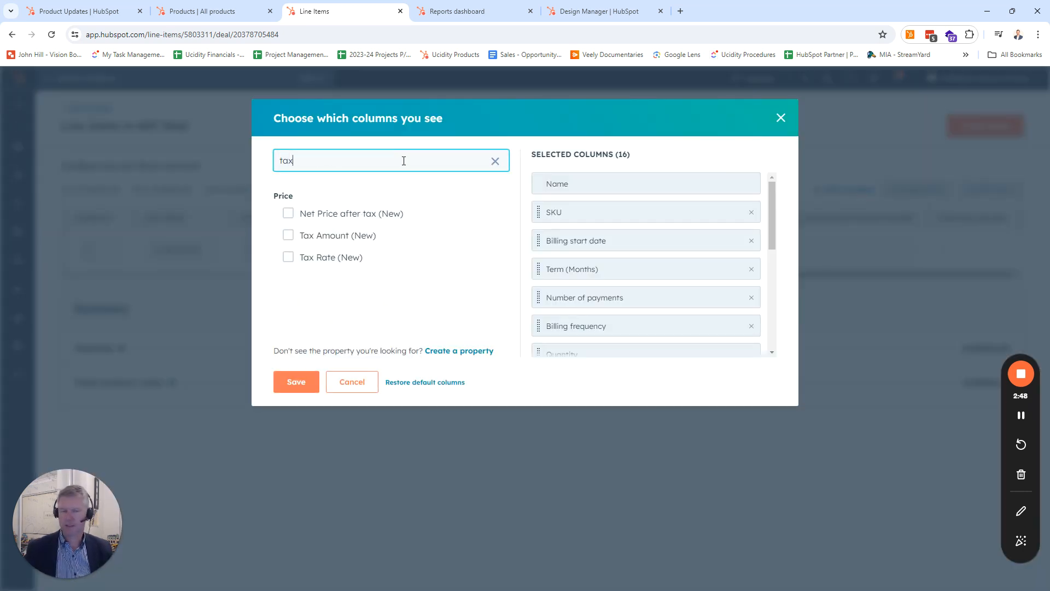
click(288, 257)
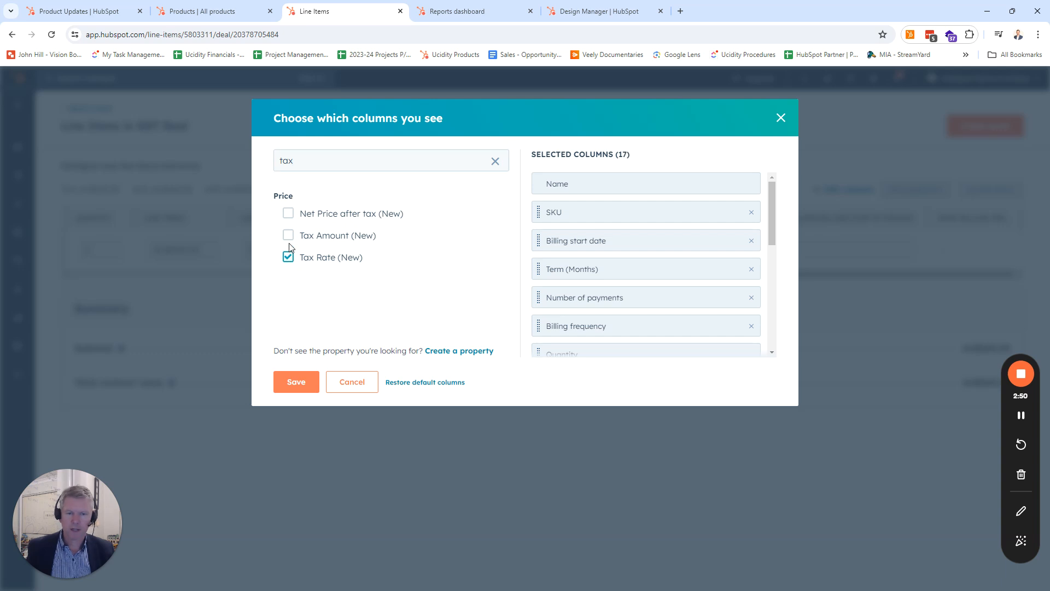
click(288, 236)
scroll(726, 328, down, 5)
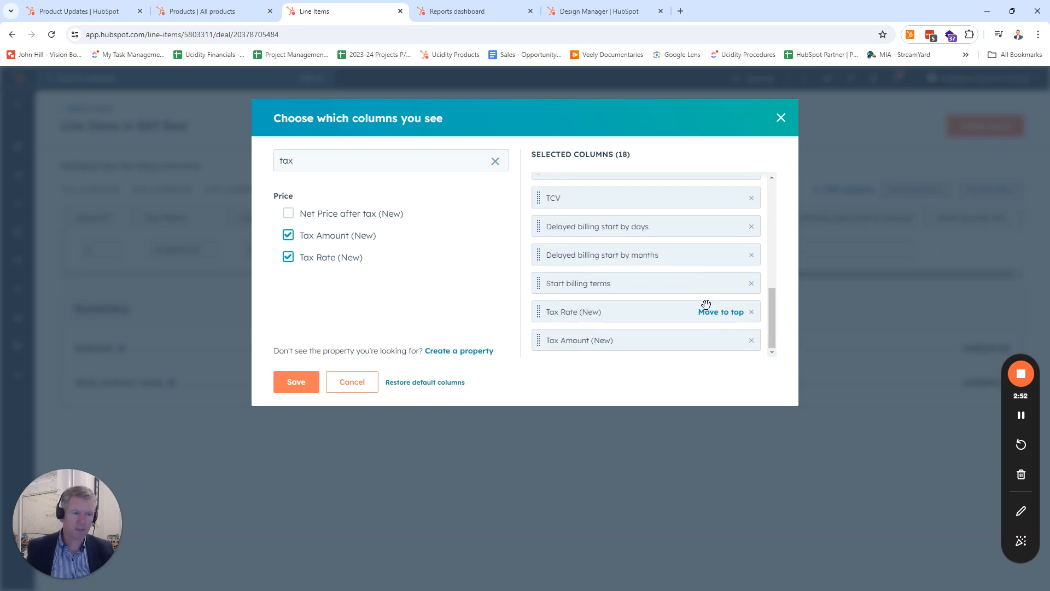
click(298, 381)
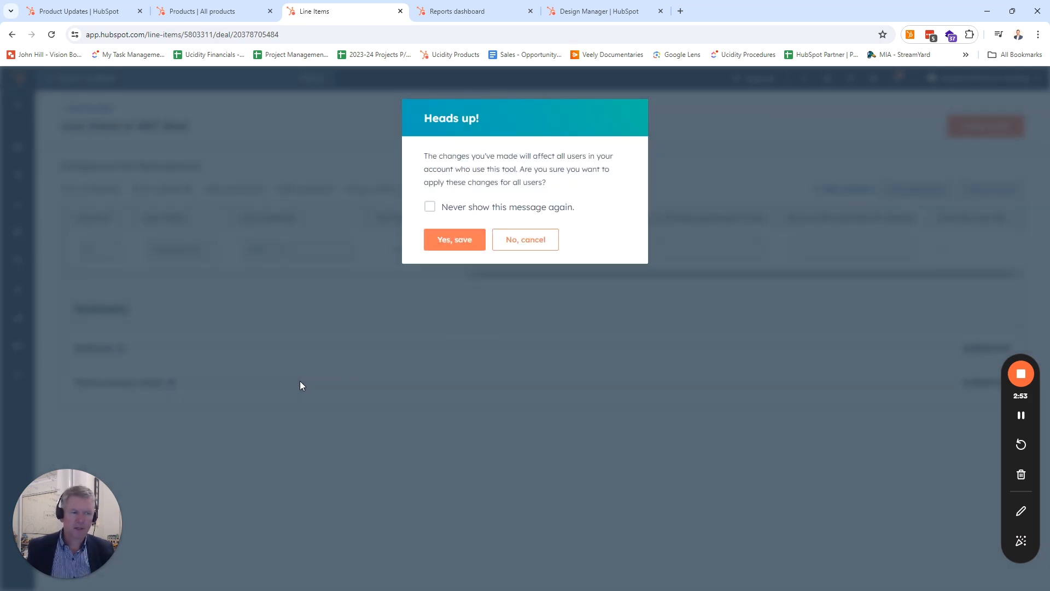
click(445, 241)
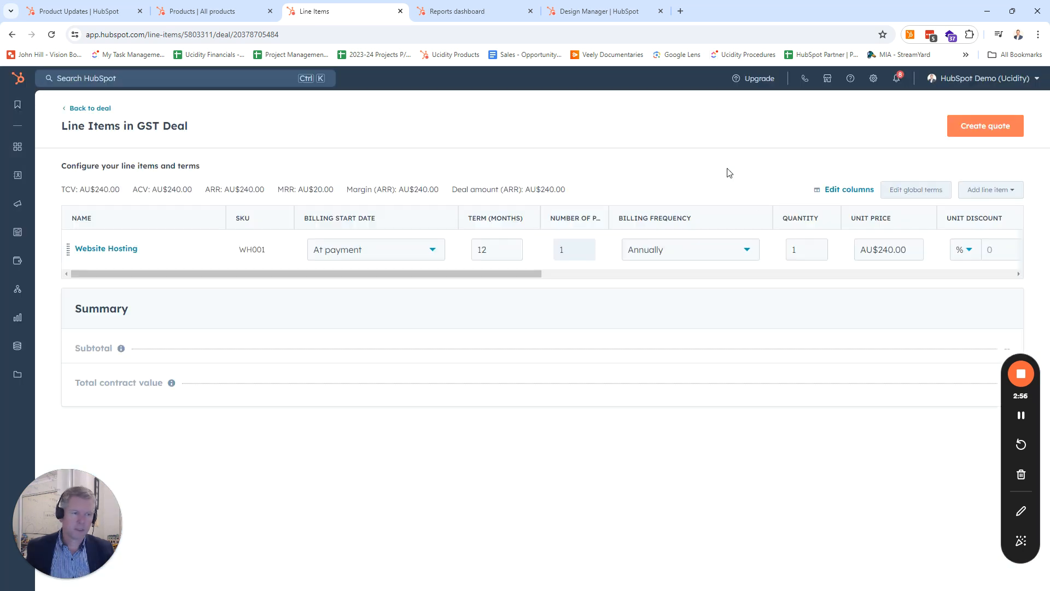
Apply the GST 10% tax rate to the Website Hosting line item and expand the line item taxes in the summary
drag(443, 273, 957, 272)
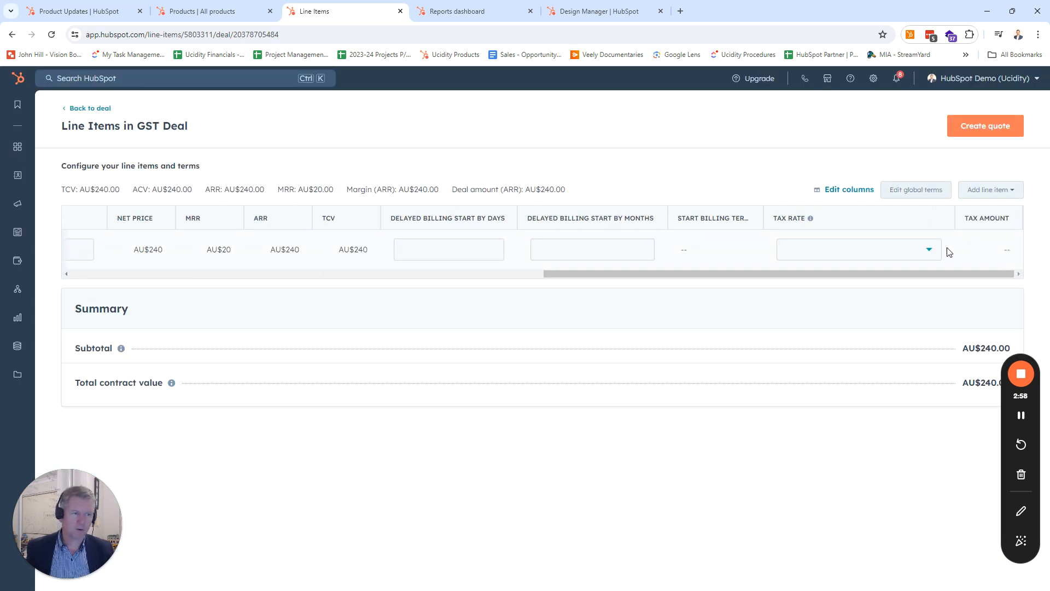
click(921, 249)
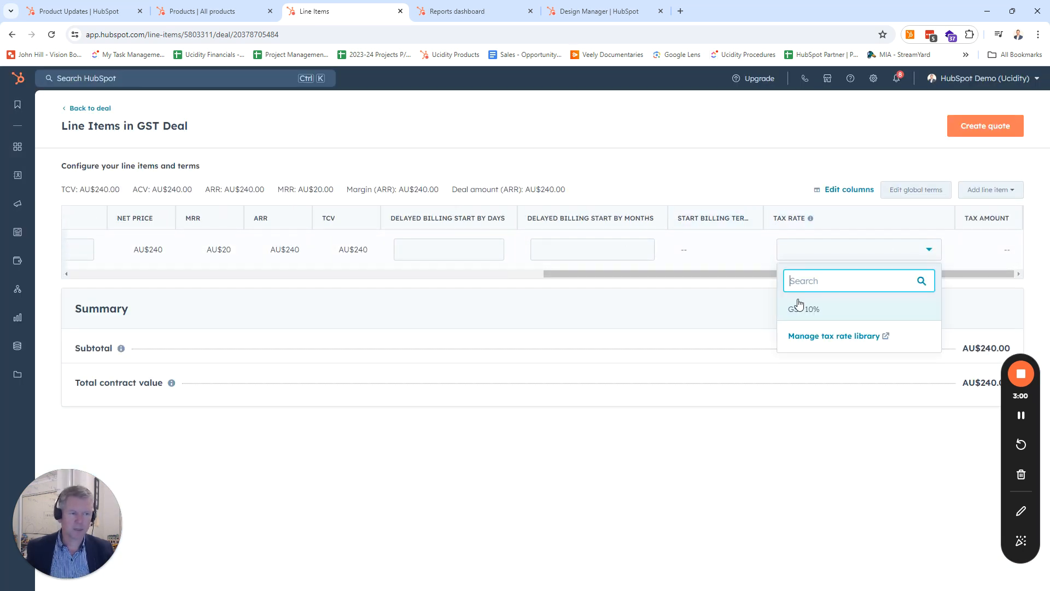
click(800, 310)
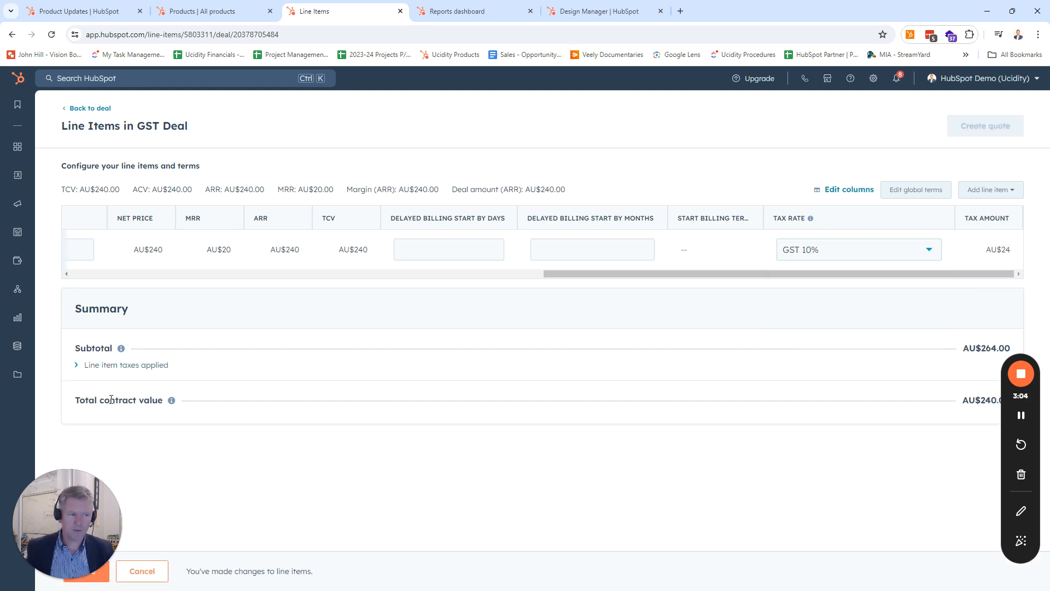
click(80, 365)
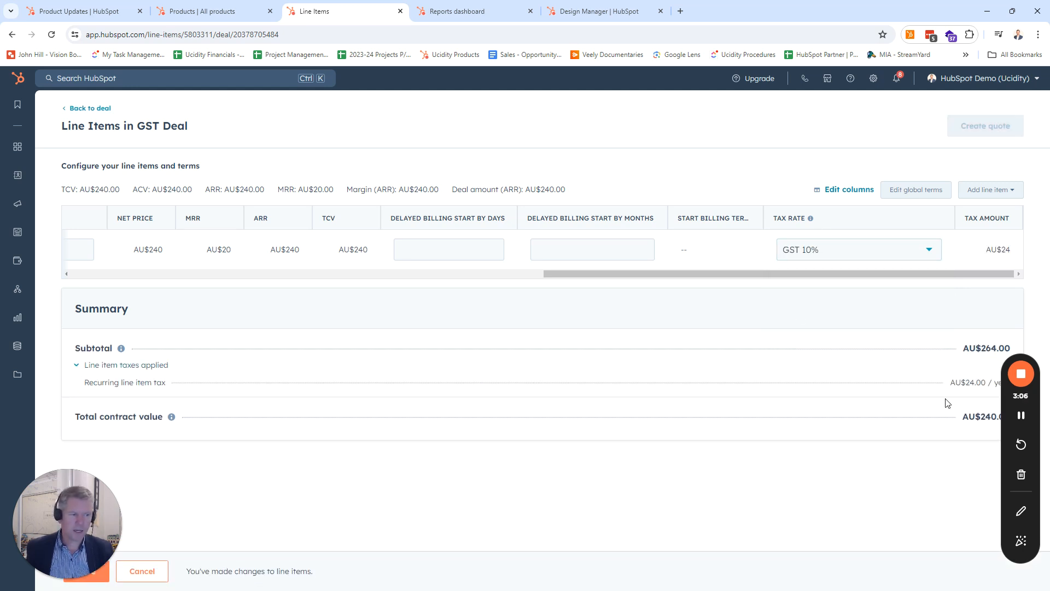
drag(951, 383, 983, 383)
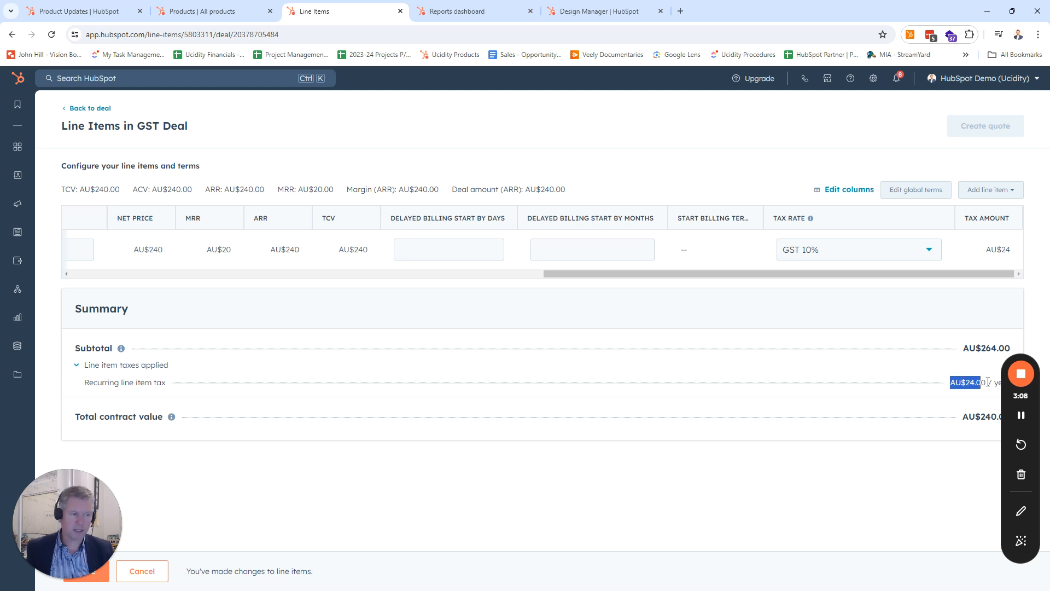
click(988, 382)
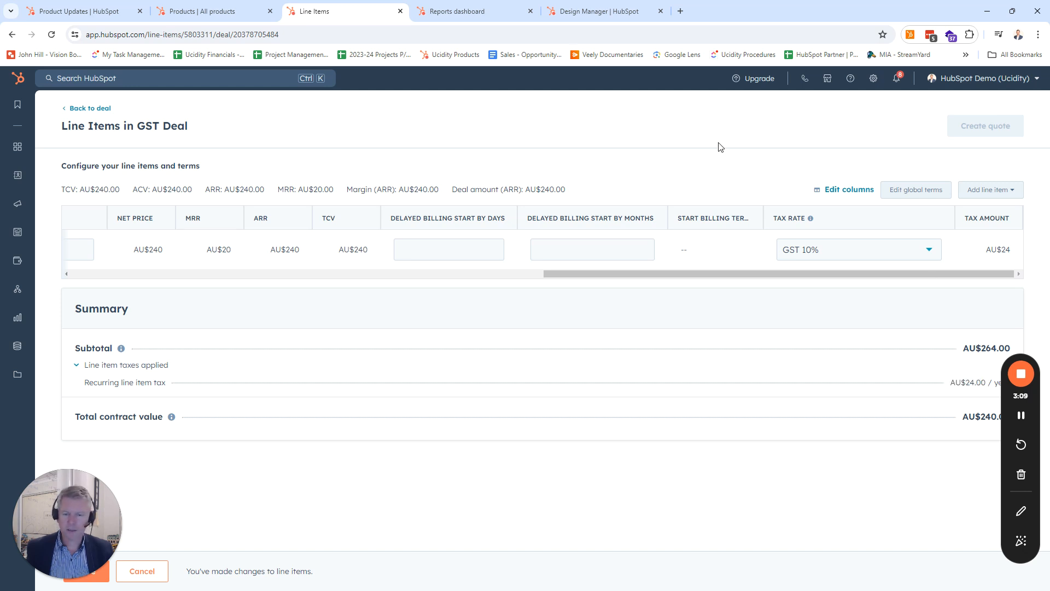
Save the line item changes in GST Deal
drag(48, 524, 168, 520)
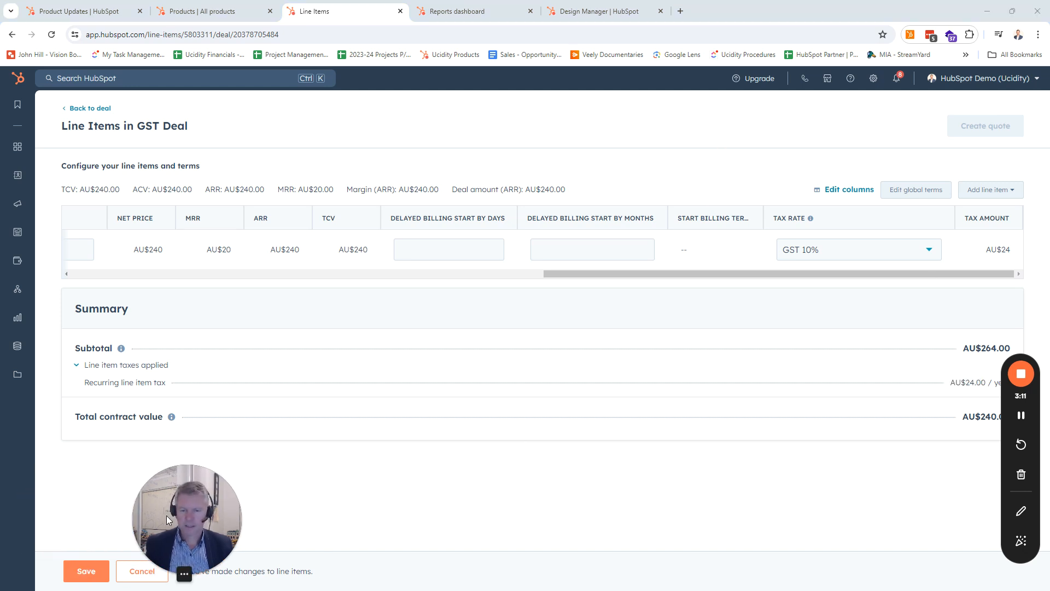
click(86, 570)
drag(197, 478, 83, 472)
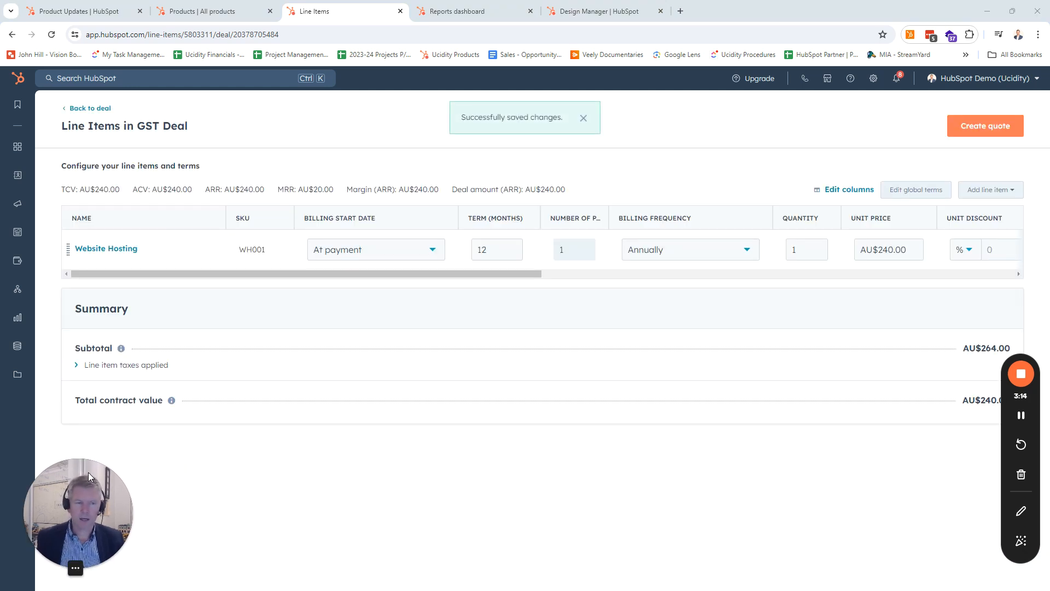
Create a quote from GST Deal and advance it to the review stage, keeping the prefilled settings
click(984, 128)
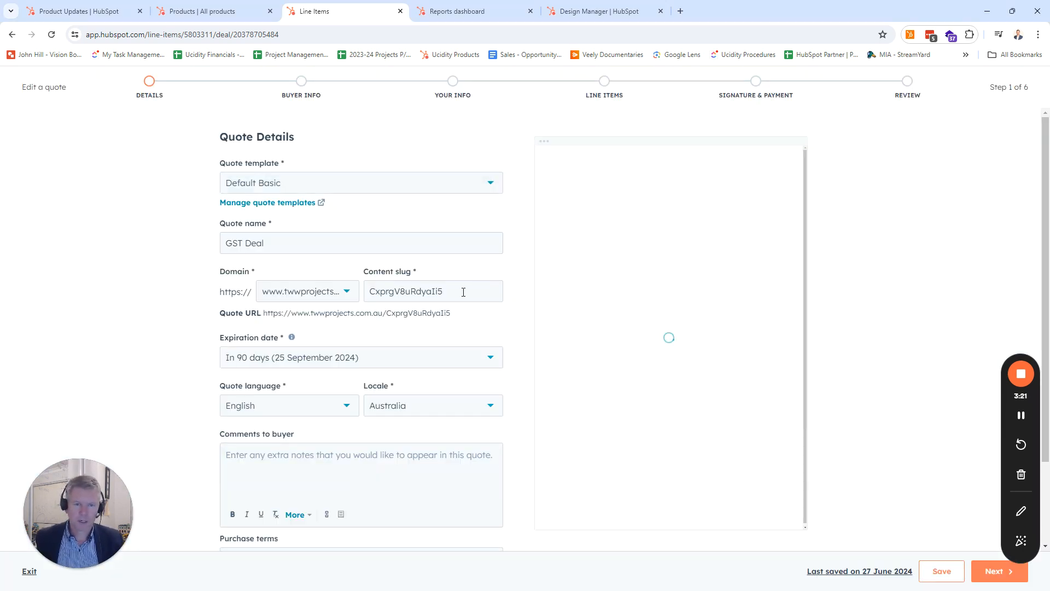
scroll(521, 392, down, 2)
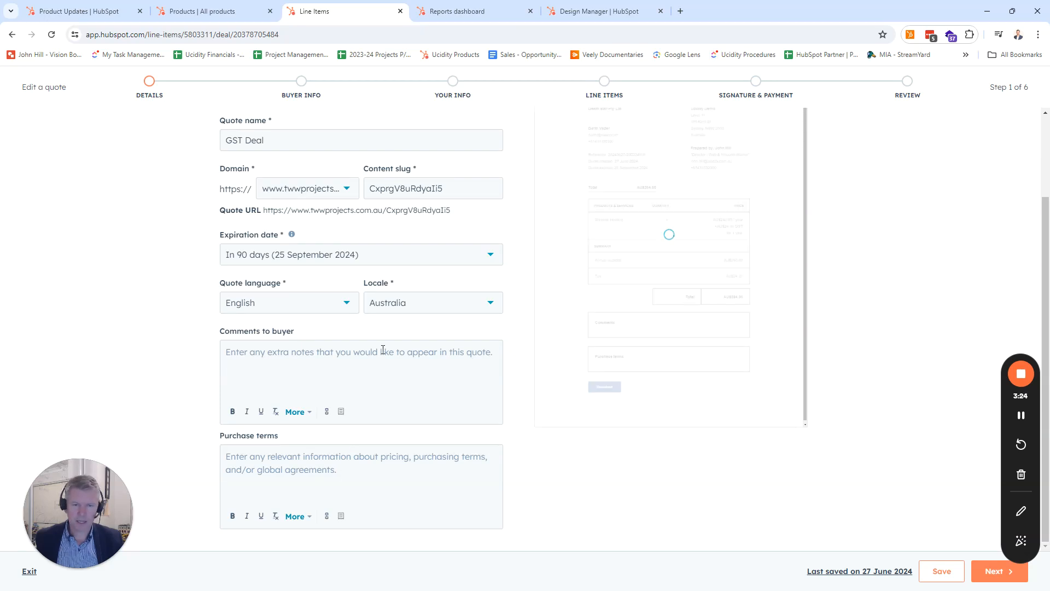
click(993, 574)
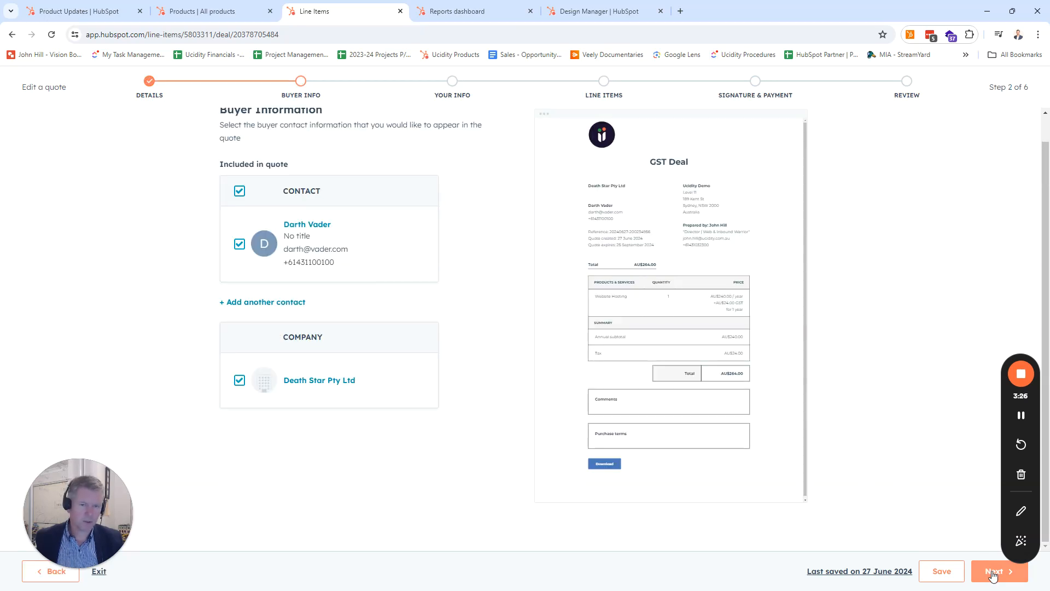
click(993, 573)
click(993, 573)
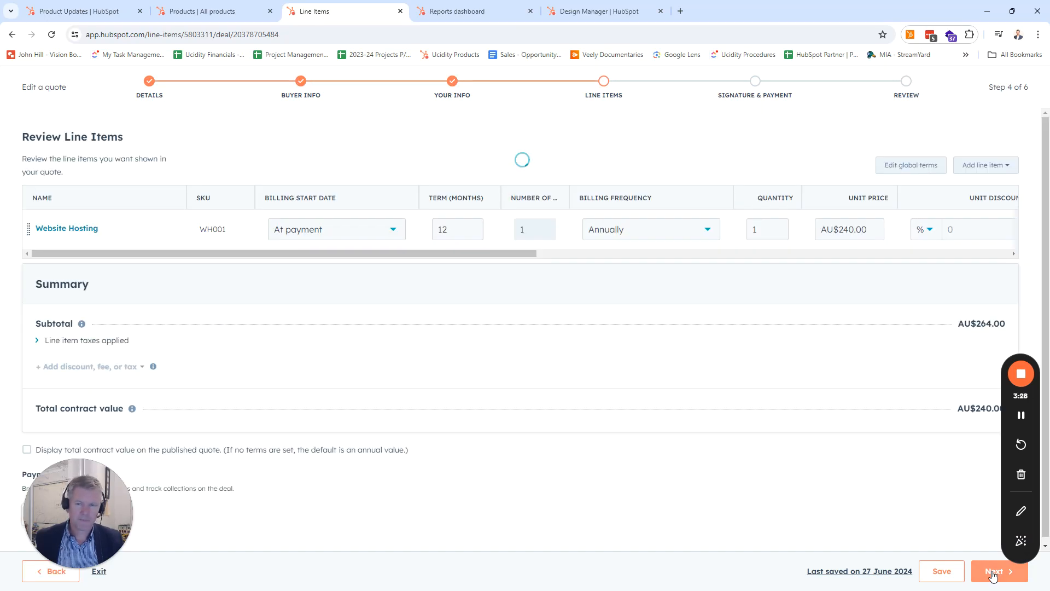
click(993, 573)
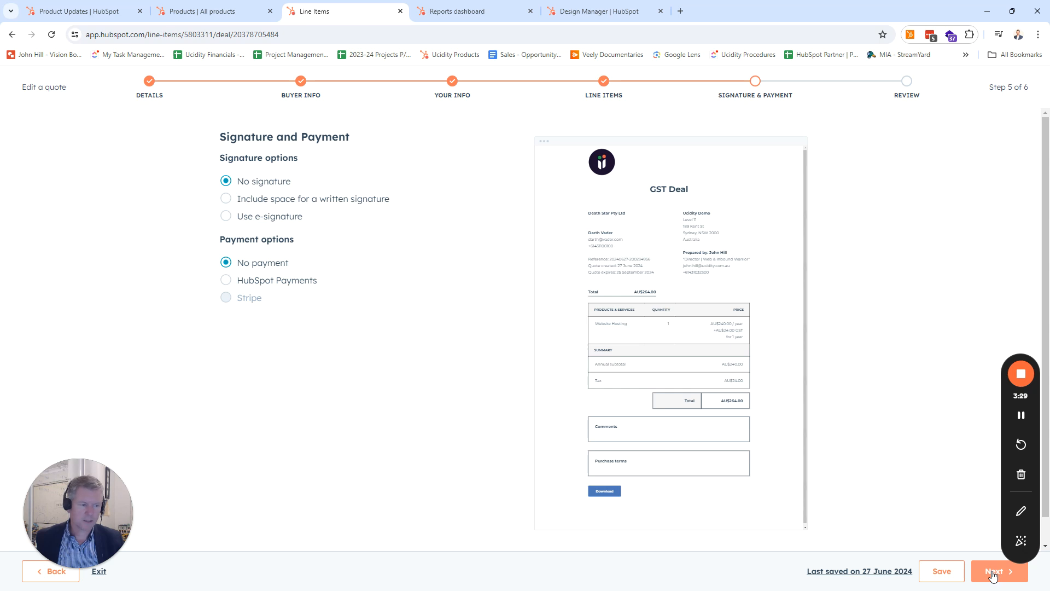
click(993, 573)
Examine the quote preview, checking how the tax is listed in the summary and on the Website Hosting line
scroll(968, 370, down, 4)
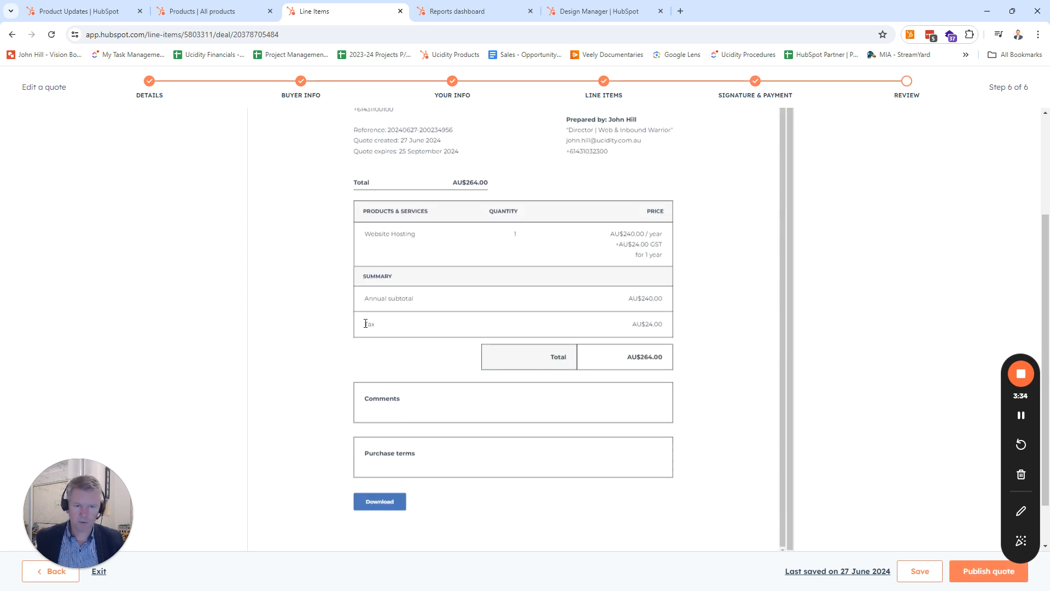
drag(365, 324, 666, 328)
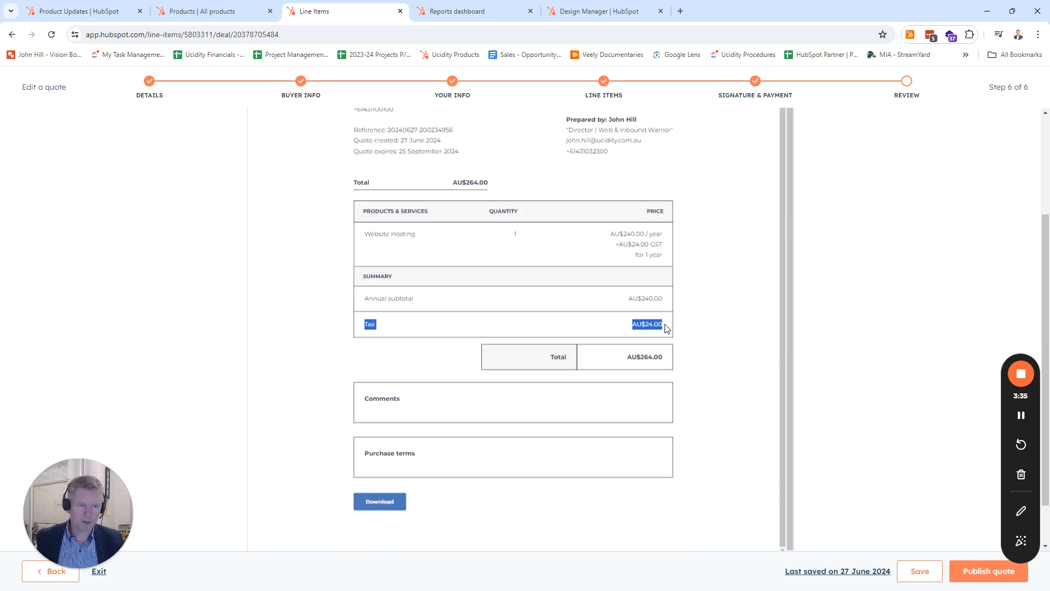
click(728, 316)
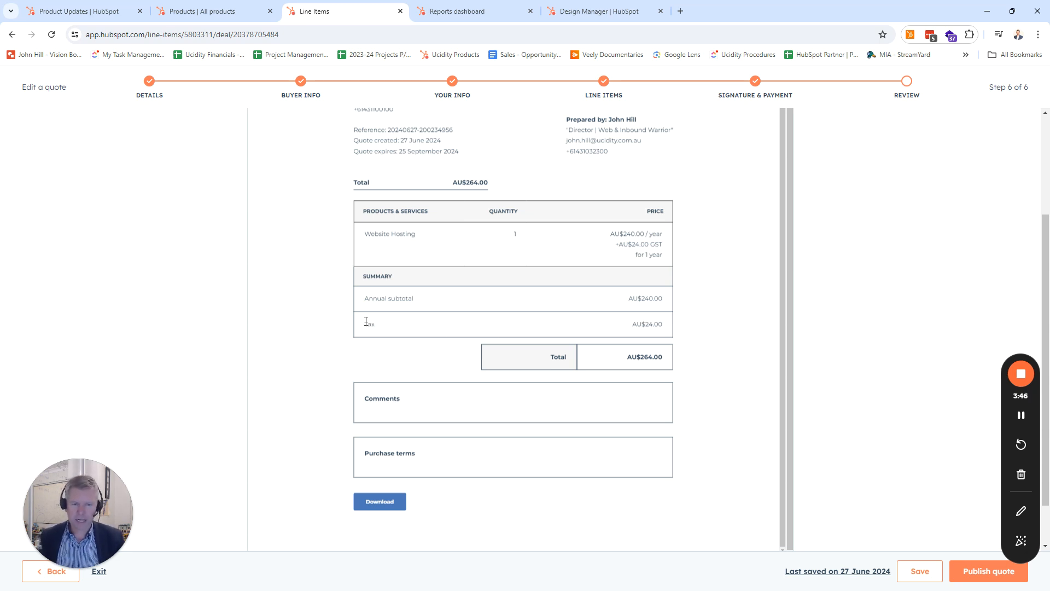
click(385, 329)
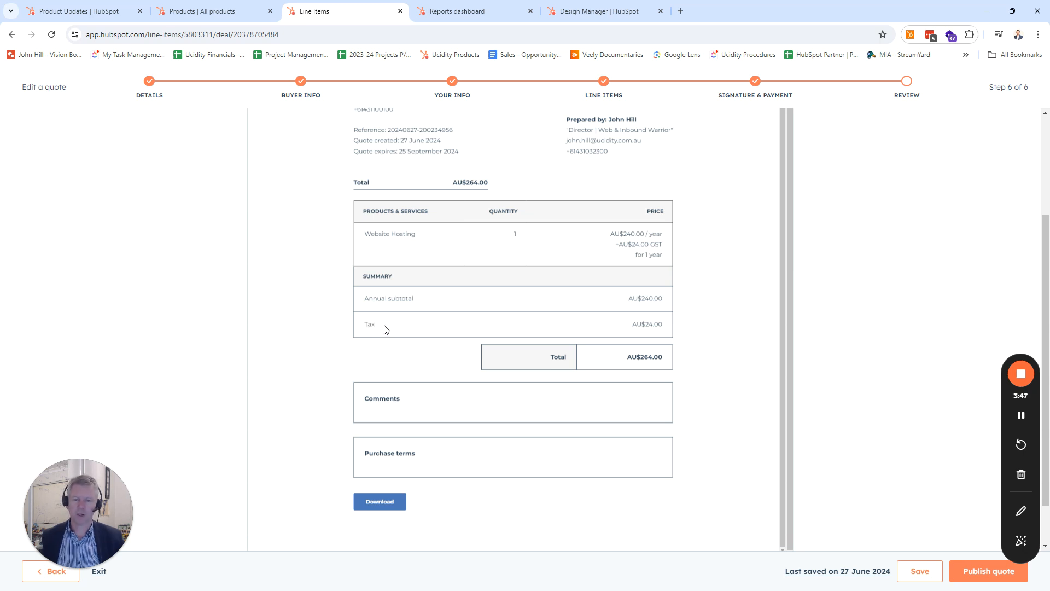
click(1020, 418)
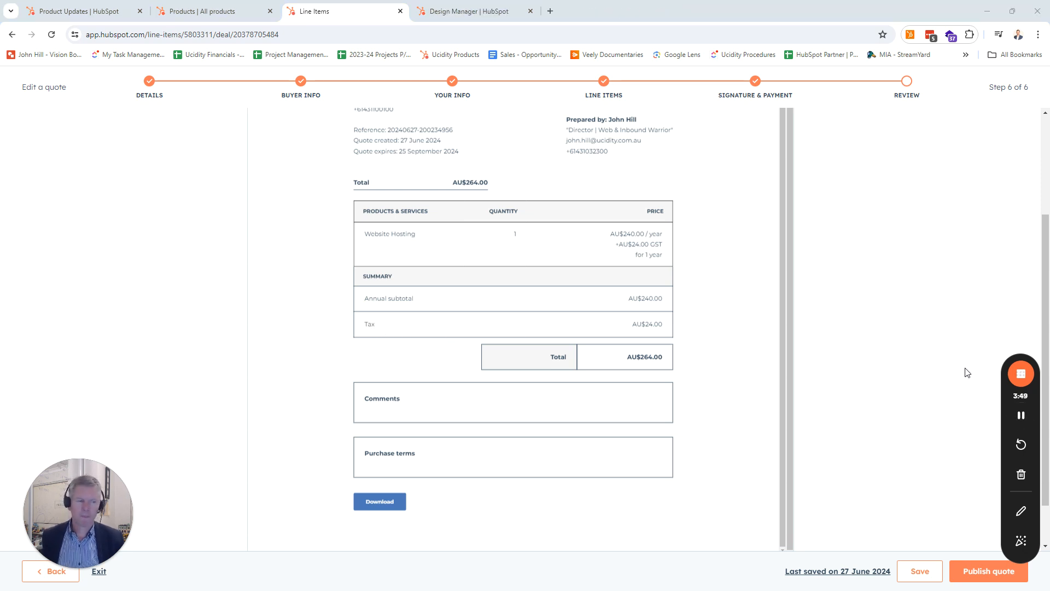
scroll(933, 362, up, 3)
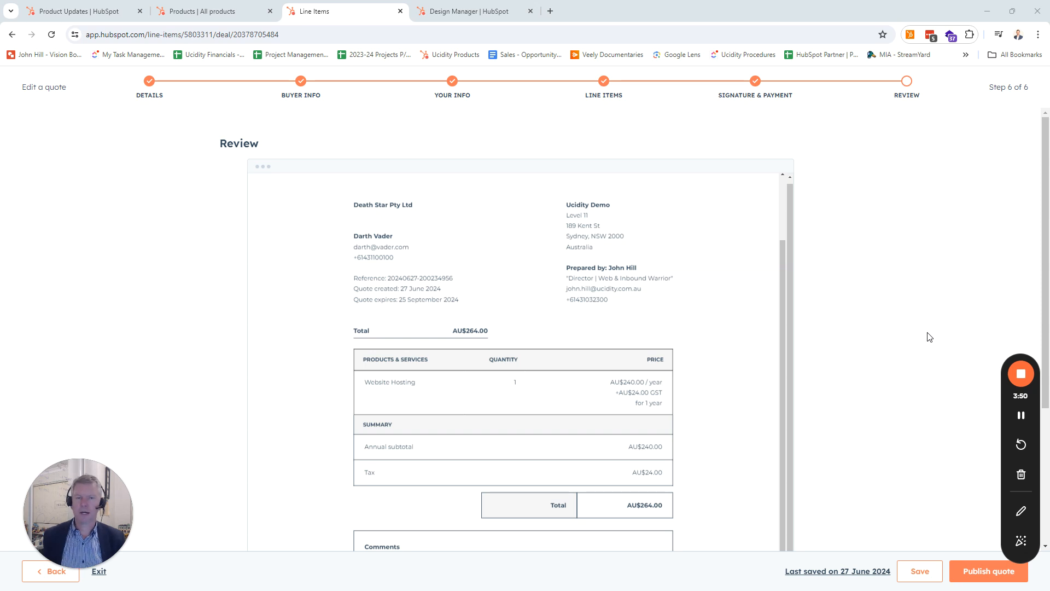
scroll(638, 330, up, 2)
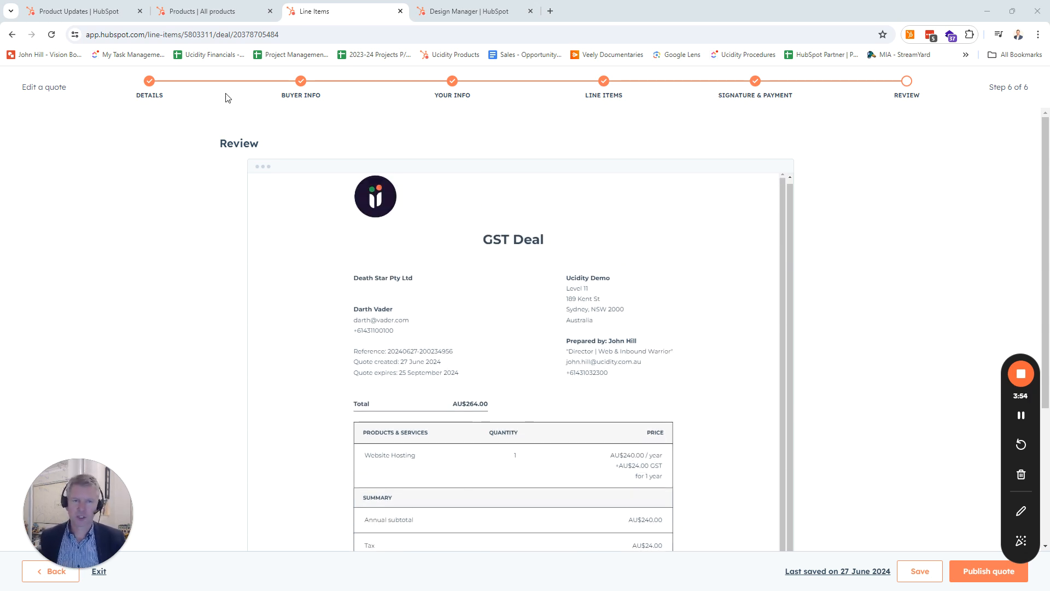
Go to the Commerce quotes list from the Product Updates page and open the quote template customization settings
click(91, 12)
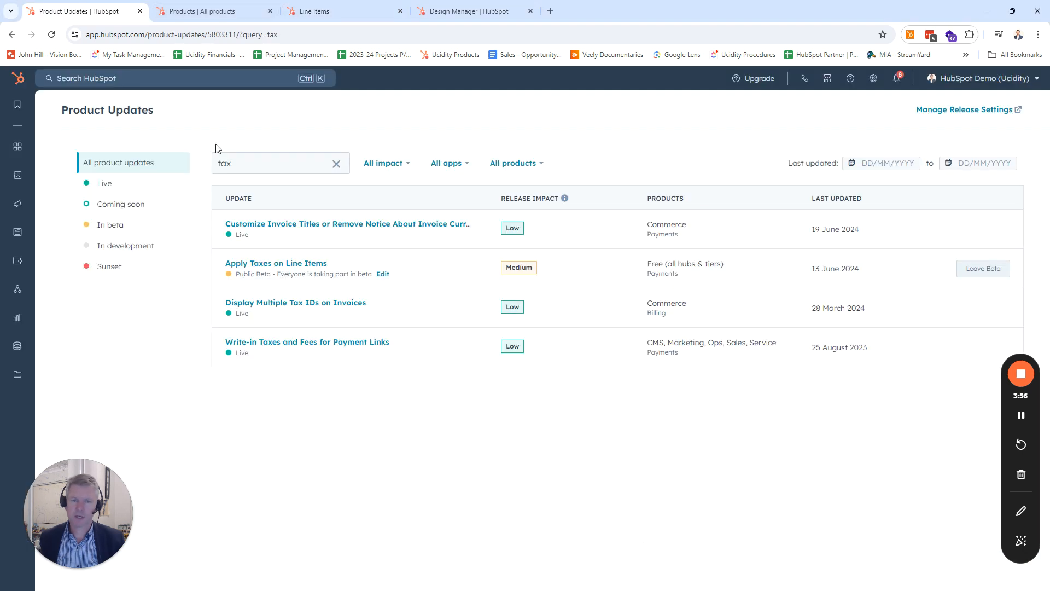
mouse_move(22, 174)
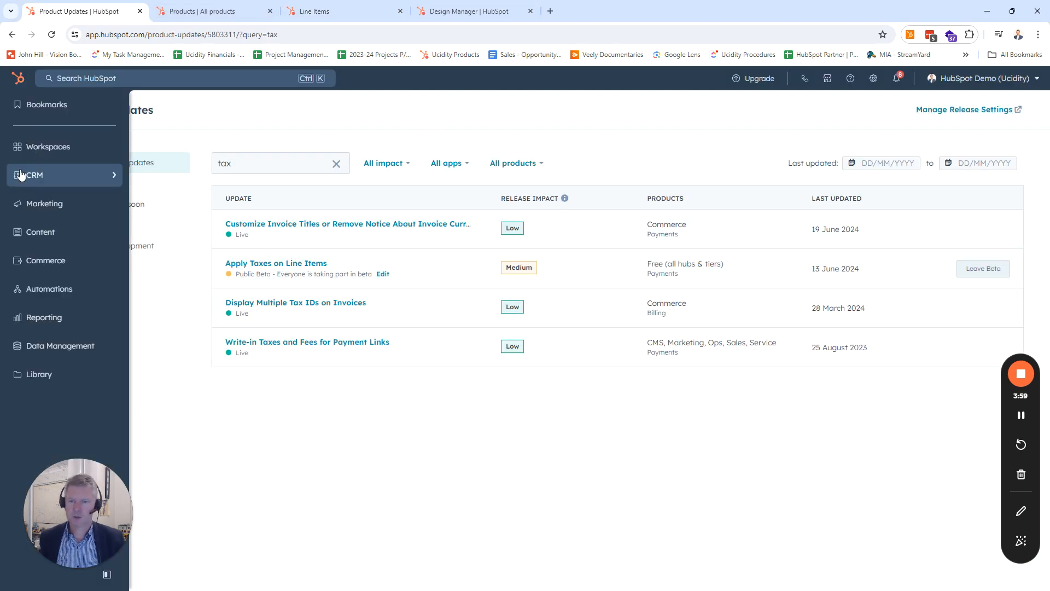
mouse_move(46, 261)
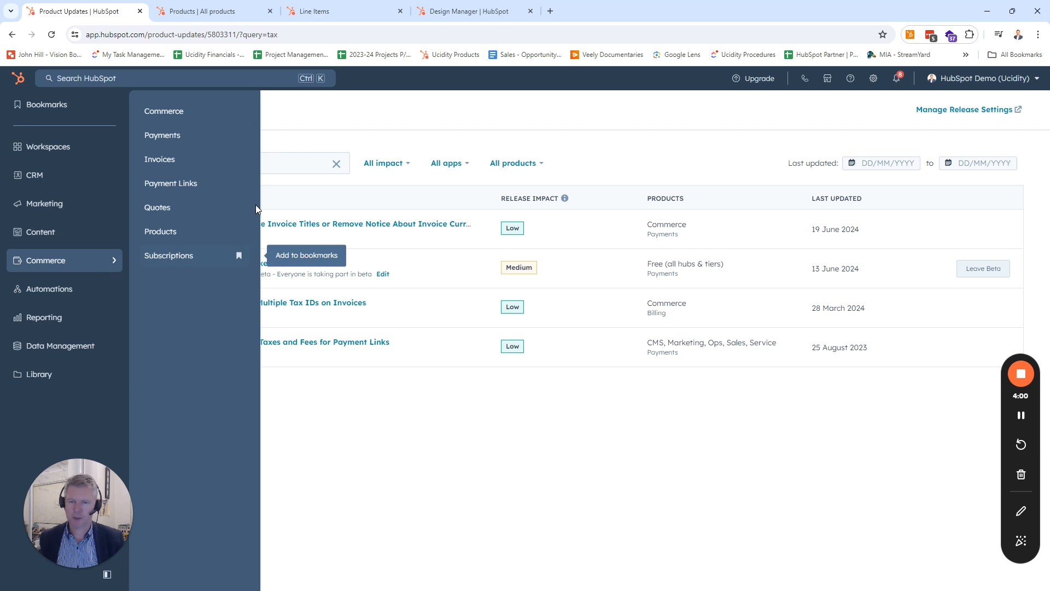
click(153, 208)
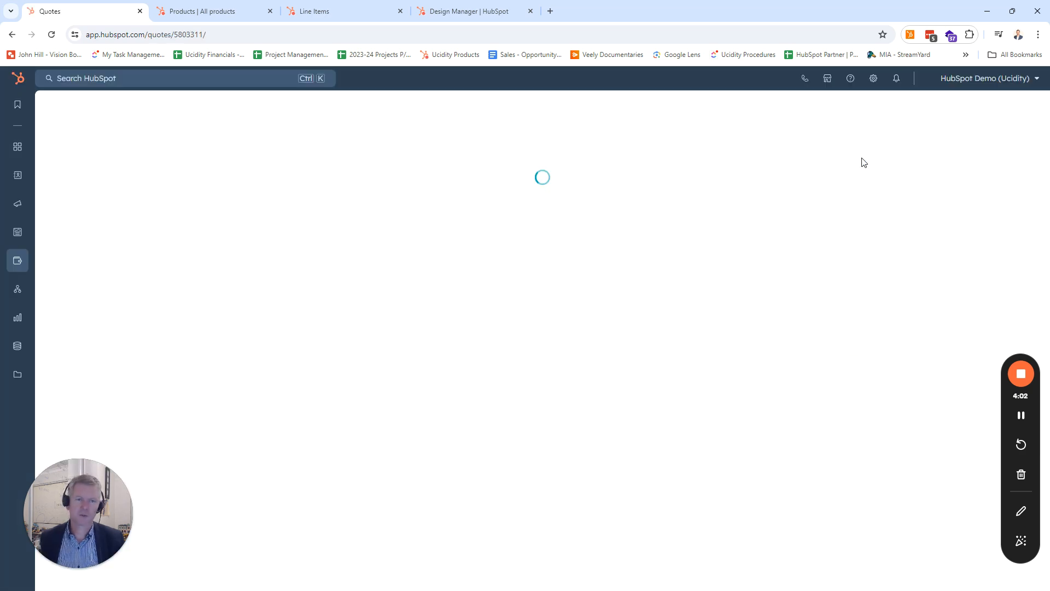
click(933, 110)
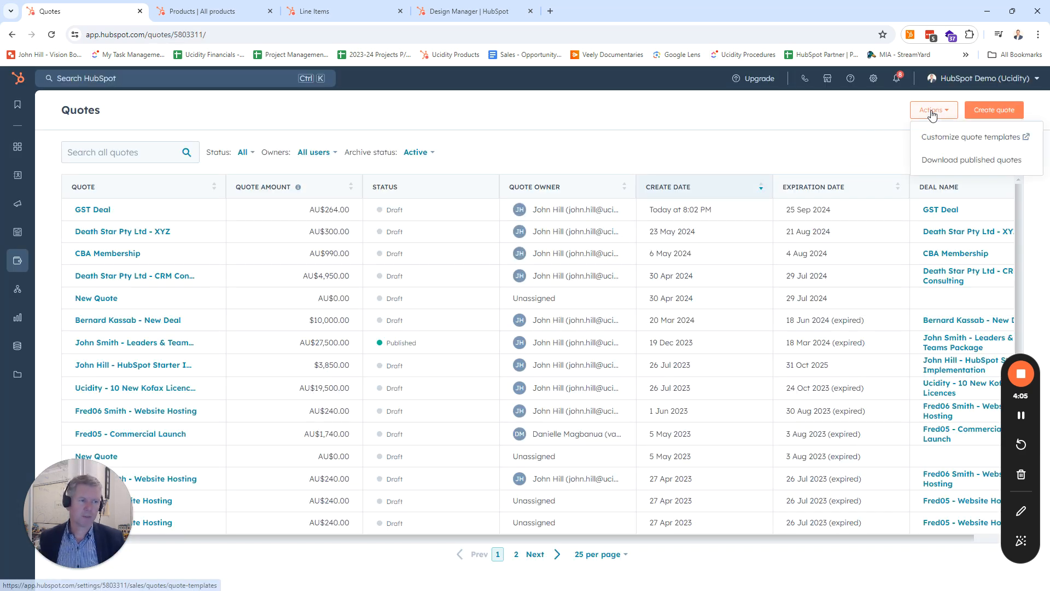
click(970, 140)
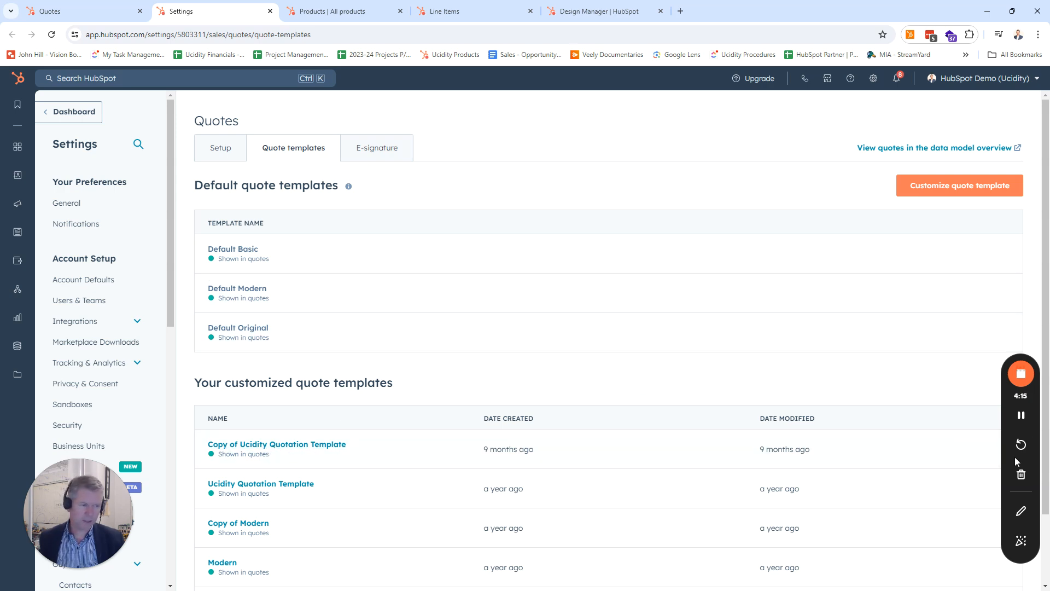
Open the GST Deal record from the quotes list and start a new quote for it
click(327, 11)
click(444, 11)
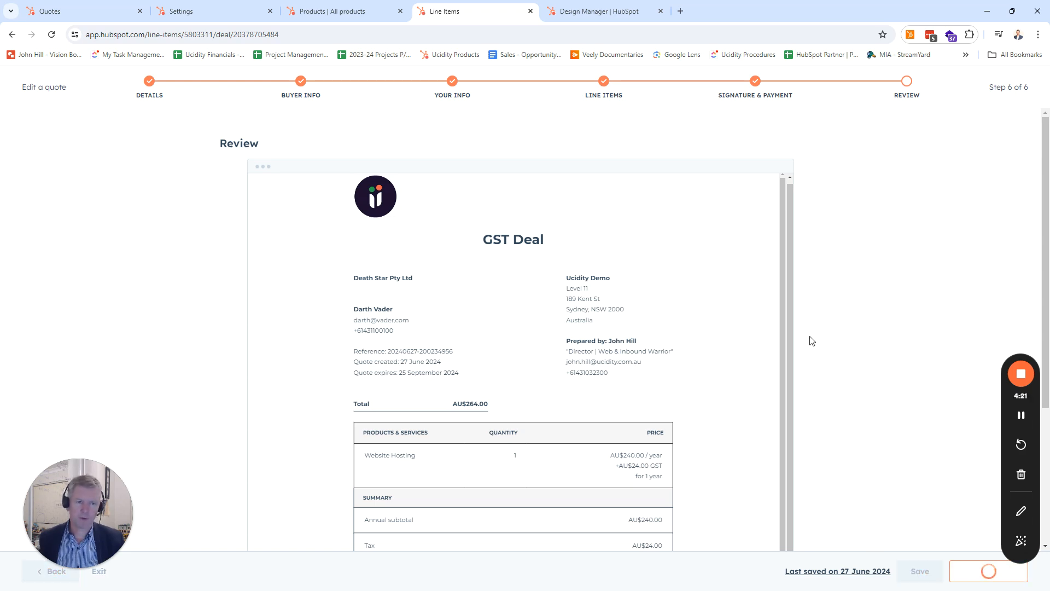
click(1021, 416)
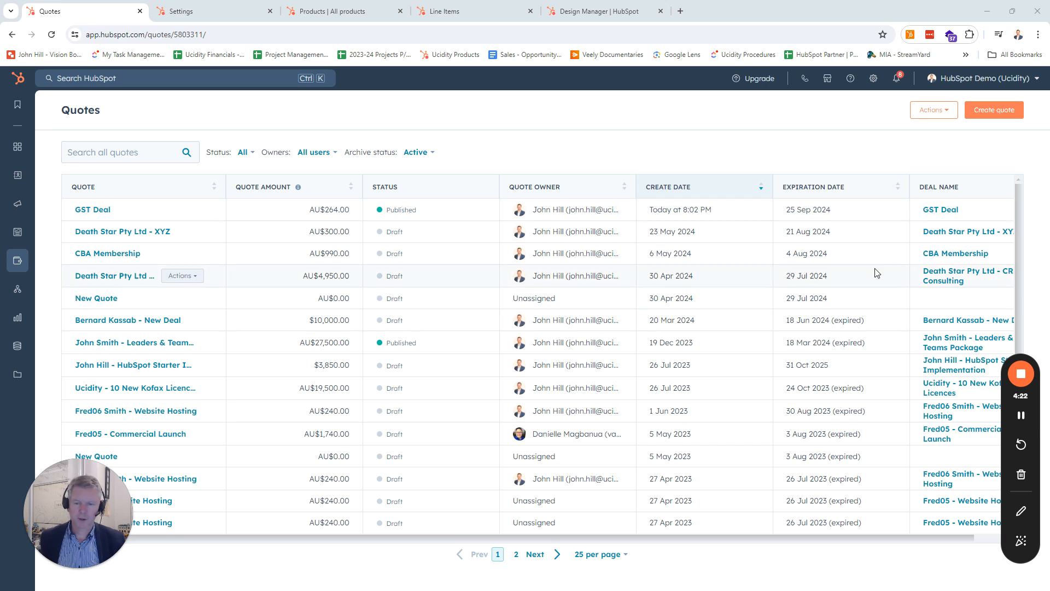
click(940, 209)
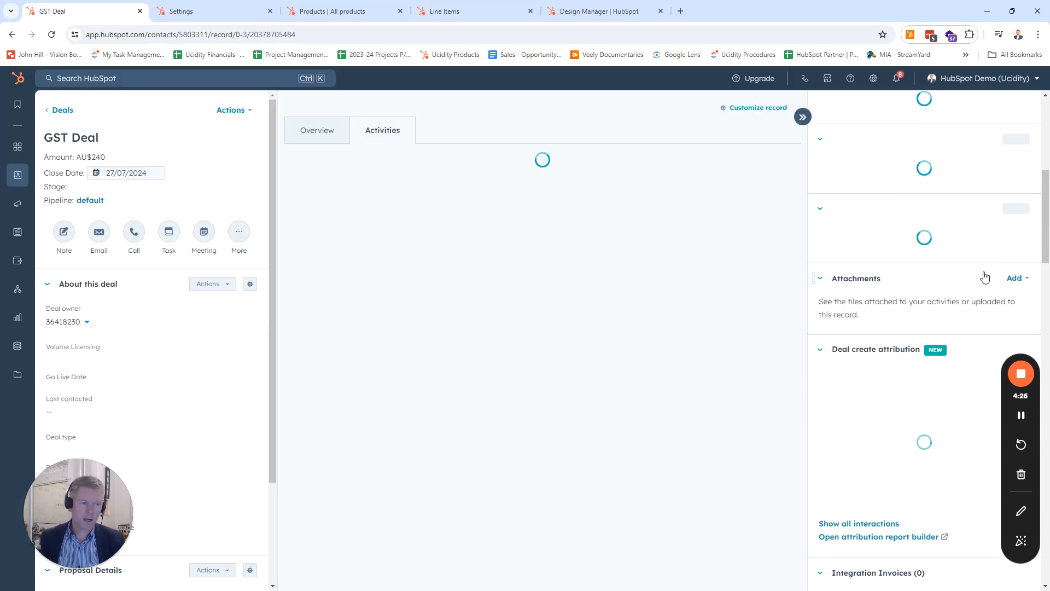
scroll(985, 276, down, 15)
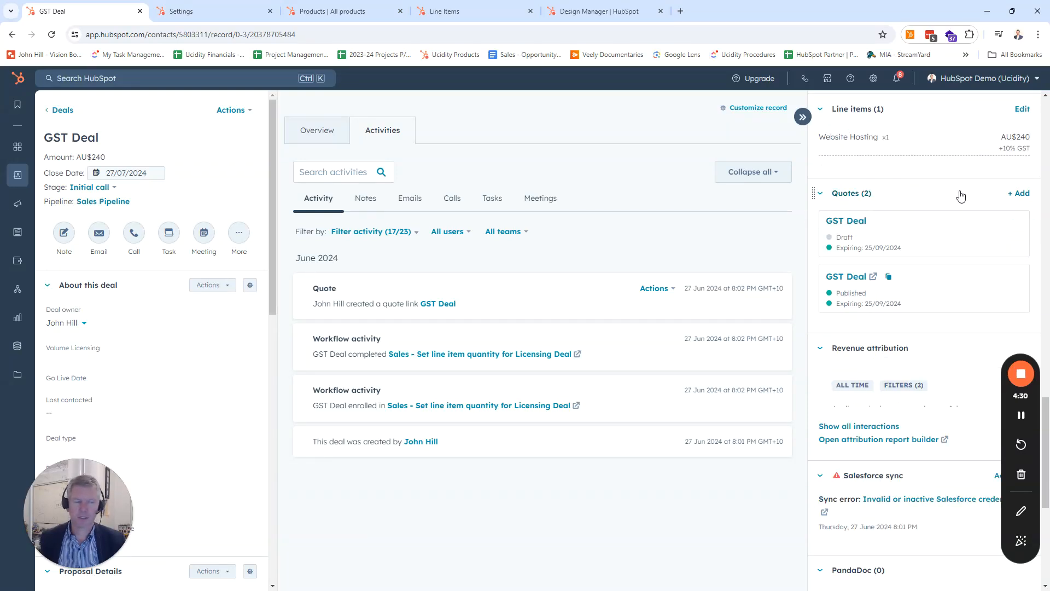
click(1017, 195)
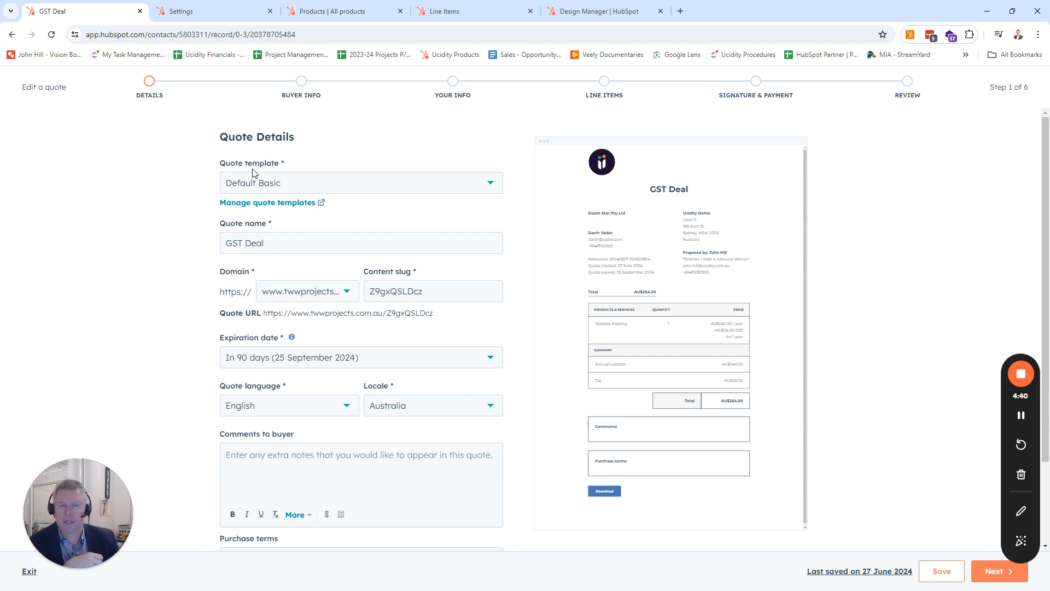
Return to the quote template settings and check which actions are offered for the Default Basic template
click(202, 7)
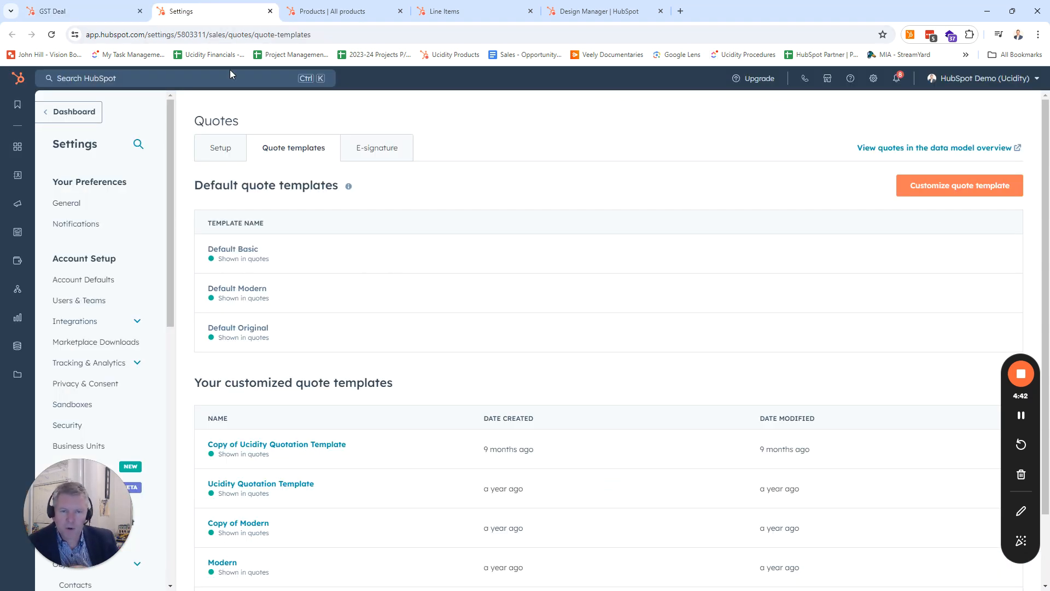
mouse_move(340, 263)
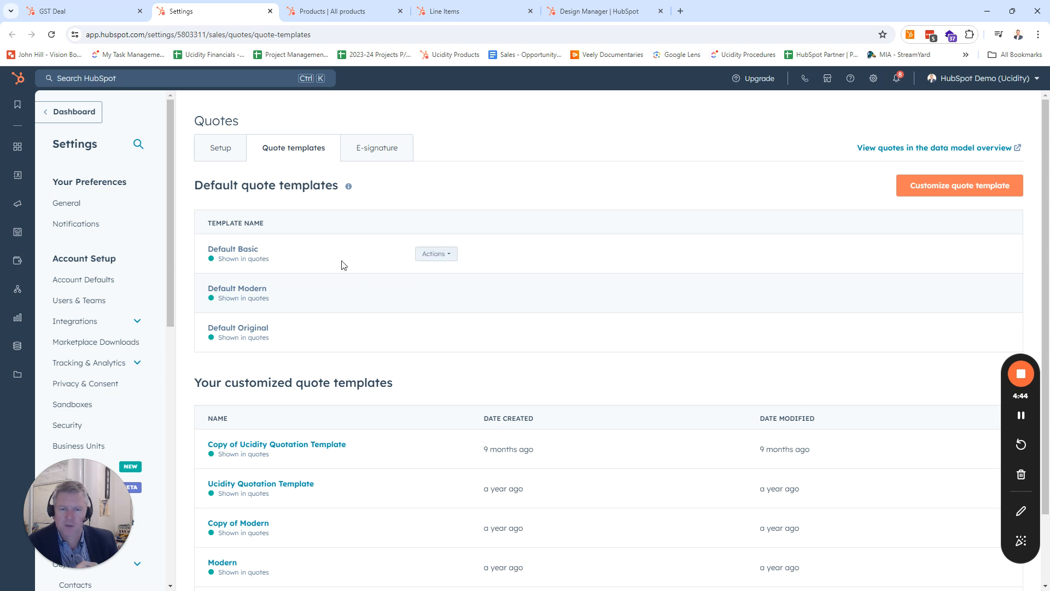
click(436, 254)
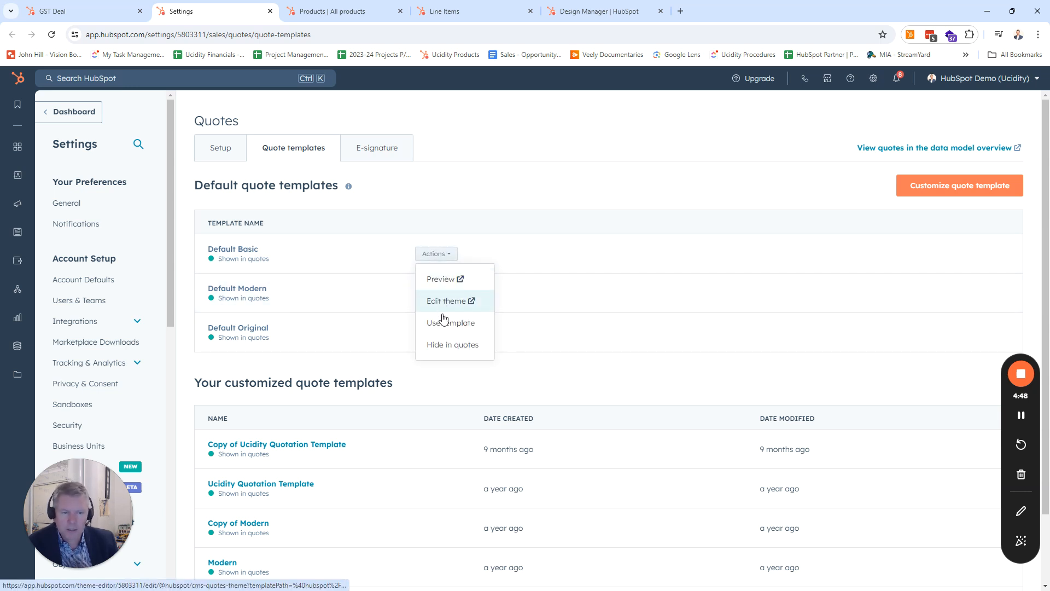
click(652, 197)
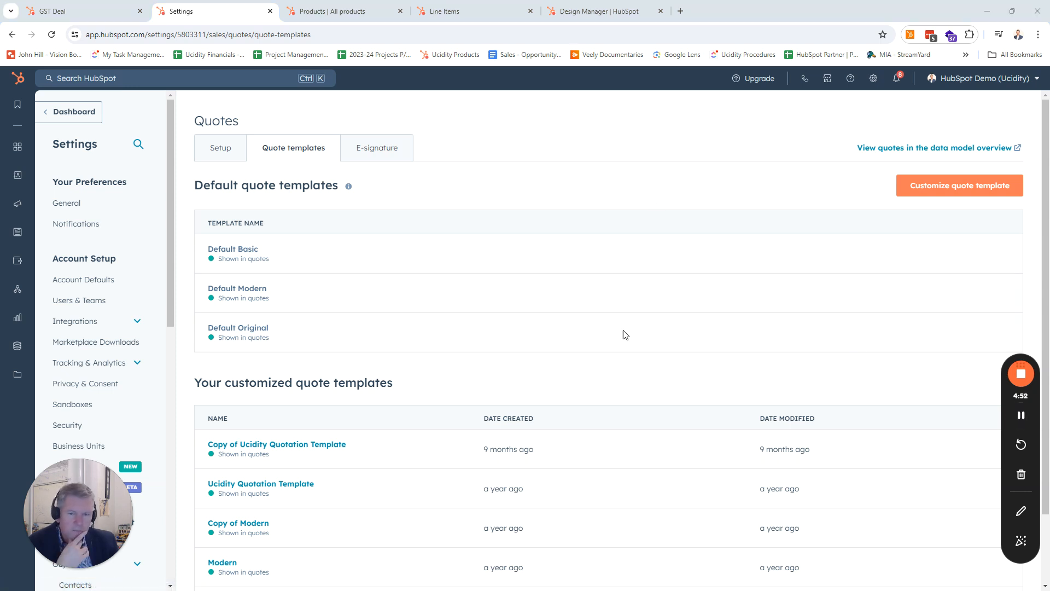
Start customizing a quote template, choosing the Basic template from the cms-quotes-theme-child theme
click(966, 192)
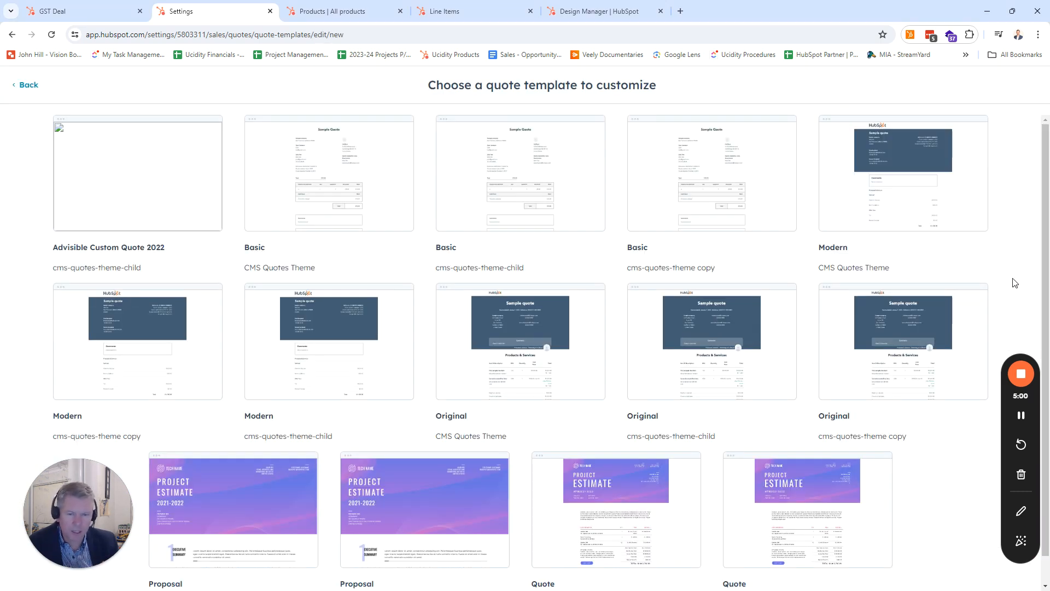
scroll(1015, 283, down, 1)
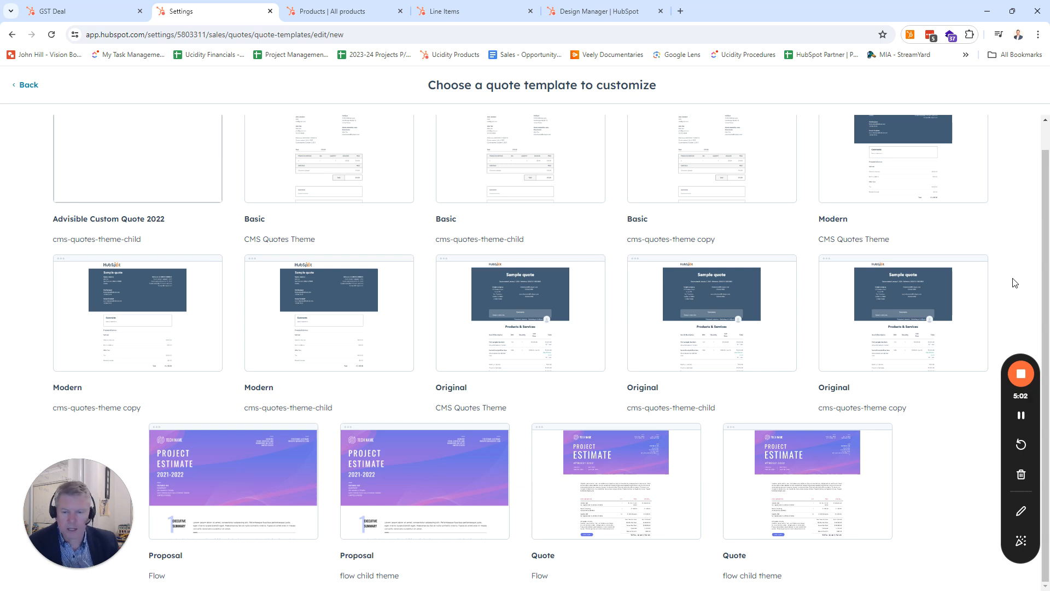
scroll(1014, 282, up, 1)
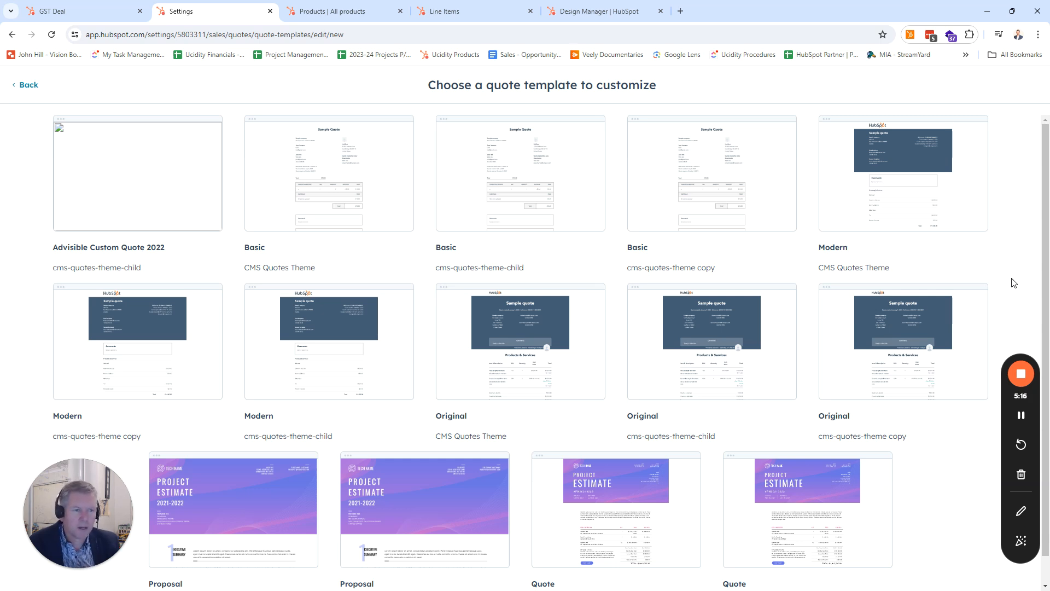
mouse_move(678, 178)
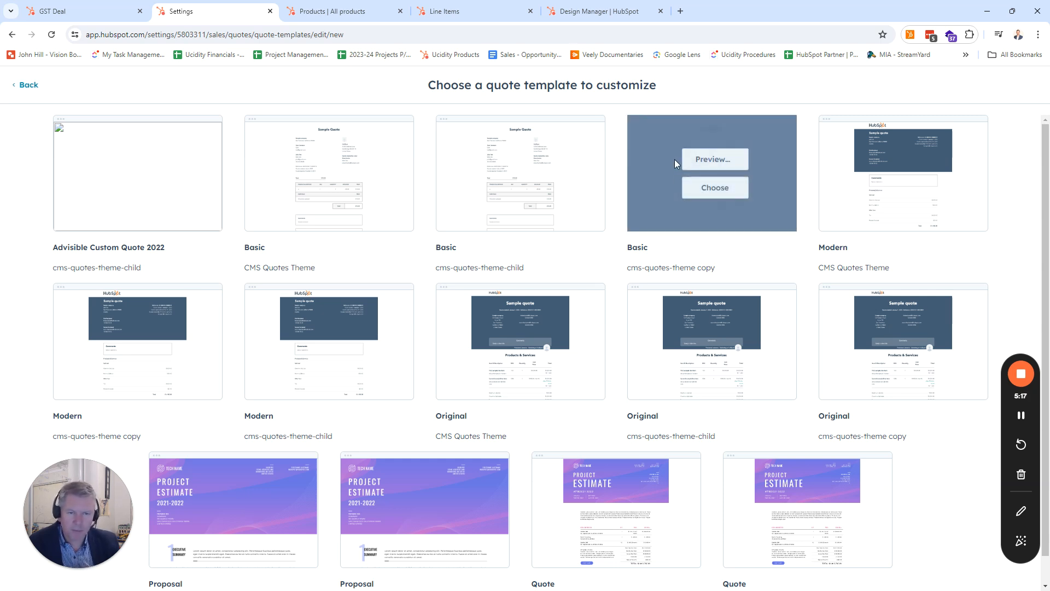
drag(627, 268, 748, 272)
click(749, 273)
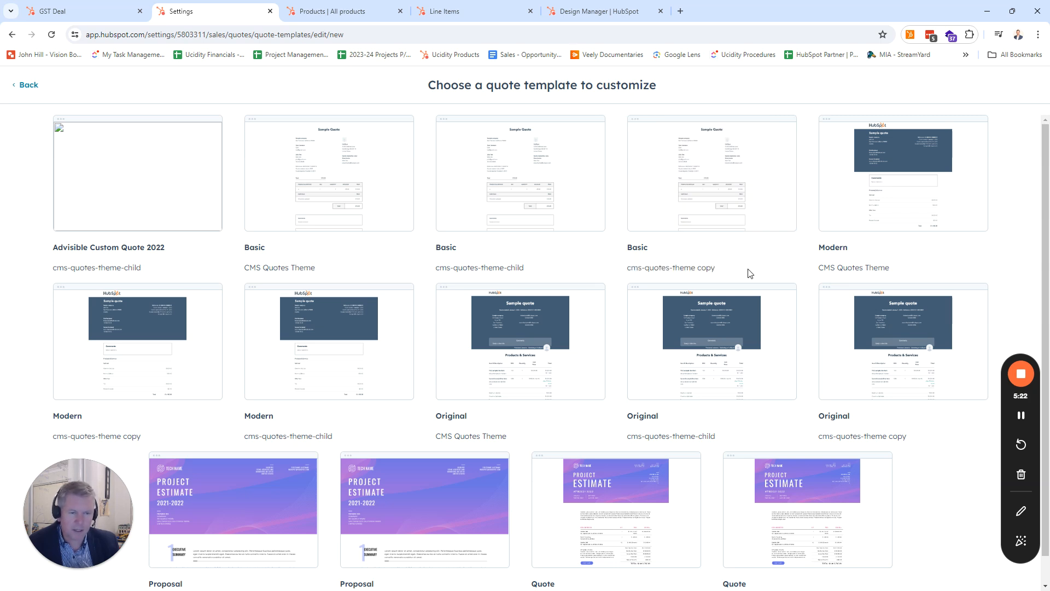
drag(437, 269, 546, 269)
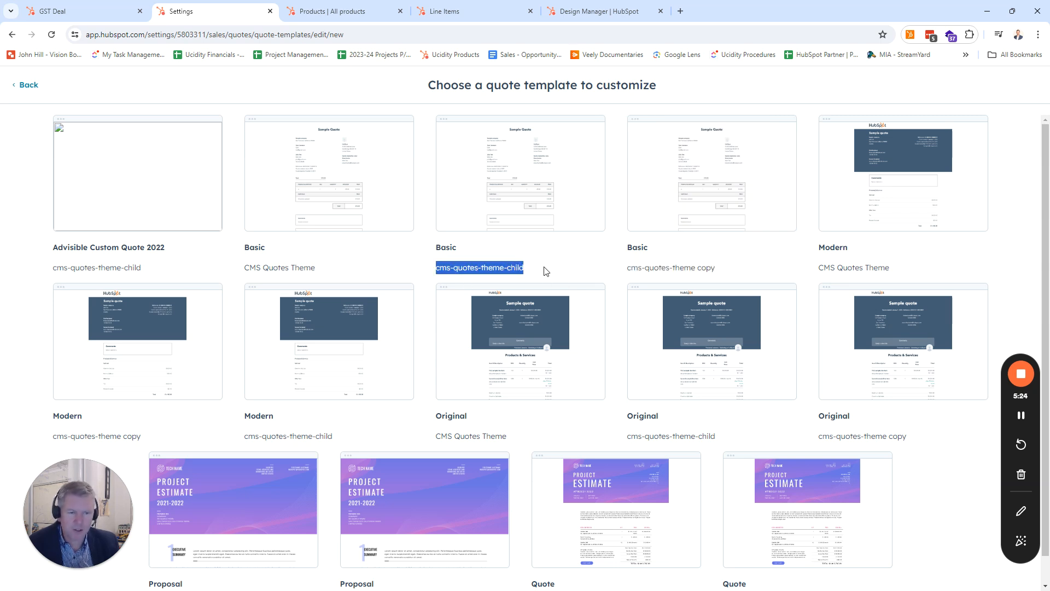
click(546, 270)
mouse_move(534, 189)
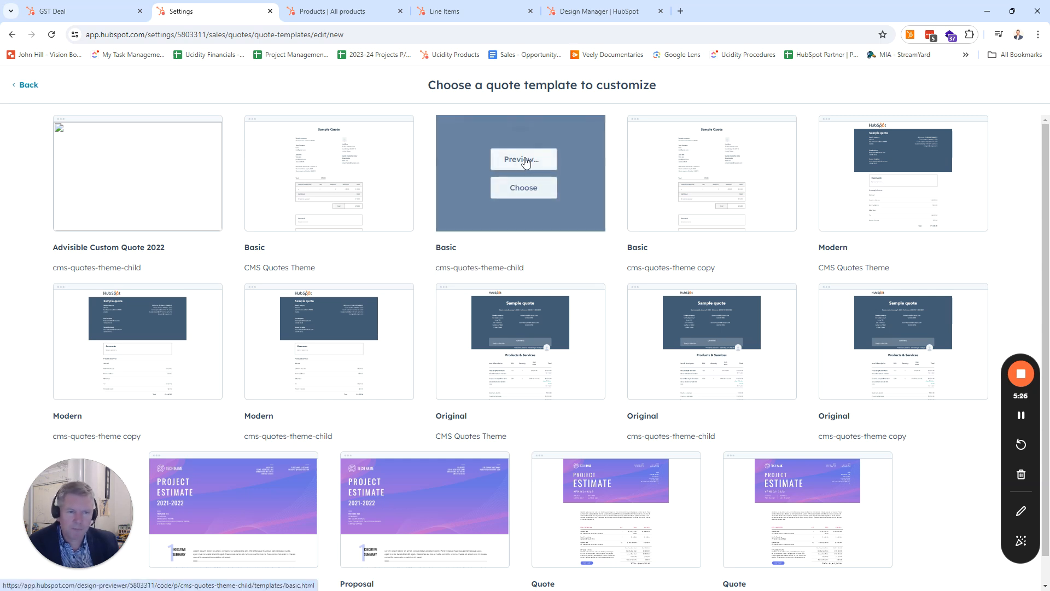
click(525, 189)
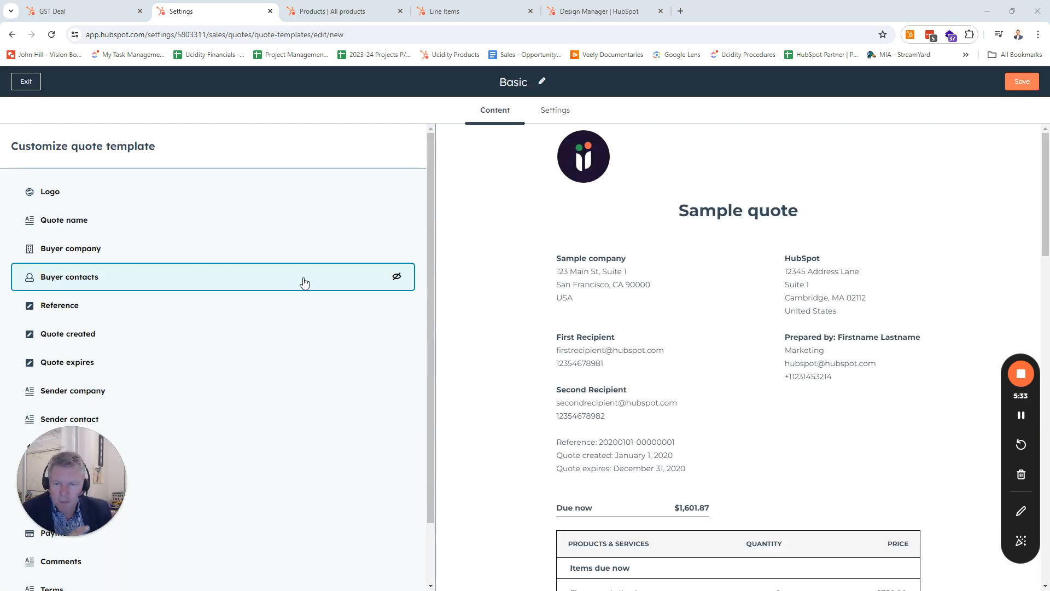
Look over the sample quote's line item columns and open the Line items table settings
drag(51, 434, 47, 459)
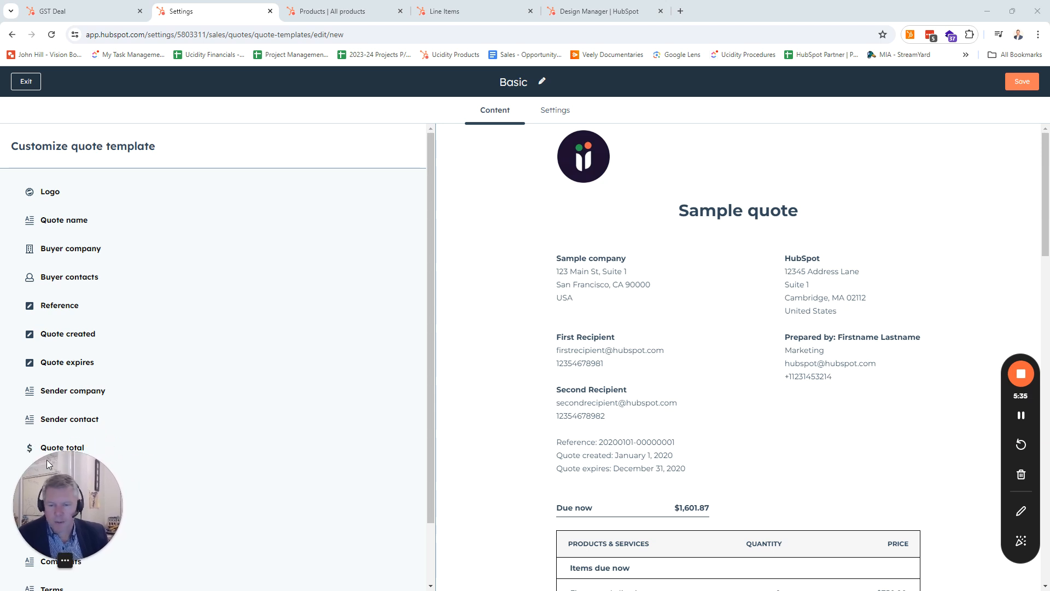
scroll(876, 399, down, 7)
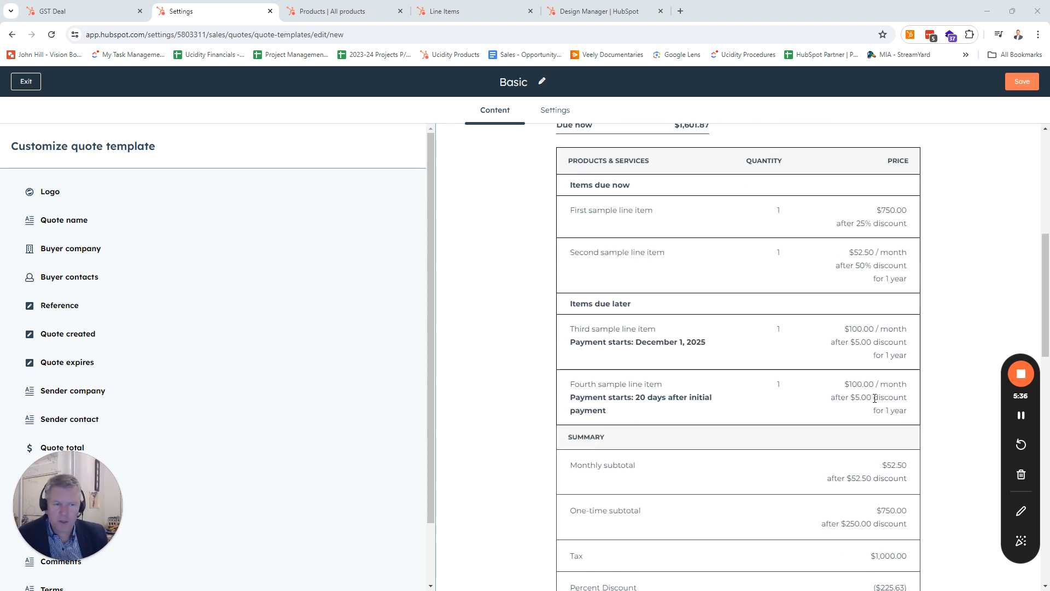
scroll(875, 399, up, 2)
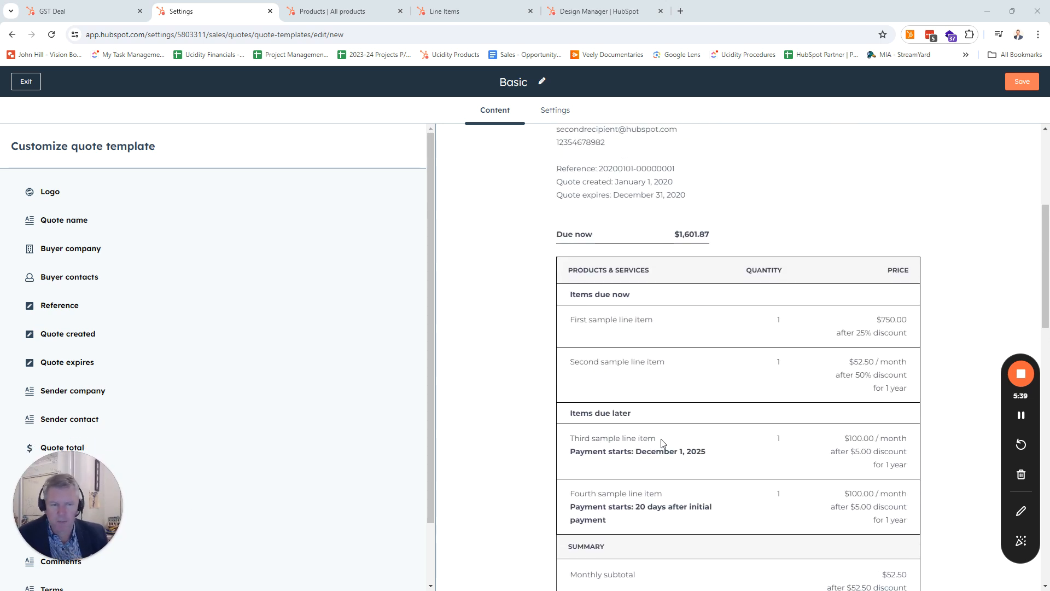
drag(566, 270, 912, 278)
scroll(64, 350, down, 1)
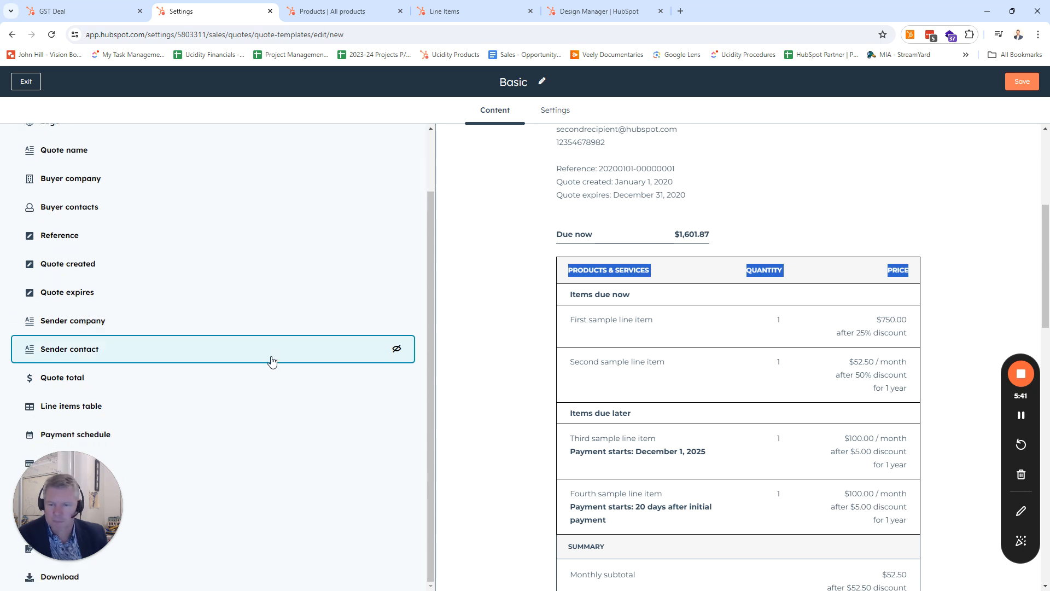
click(64, 409)
scroll(338, 341, down, 2)
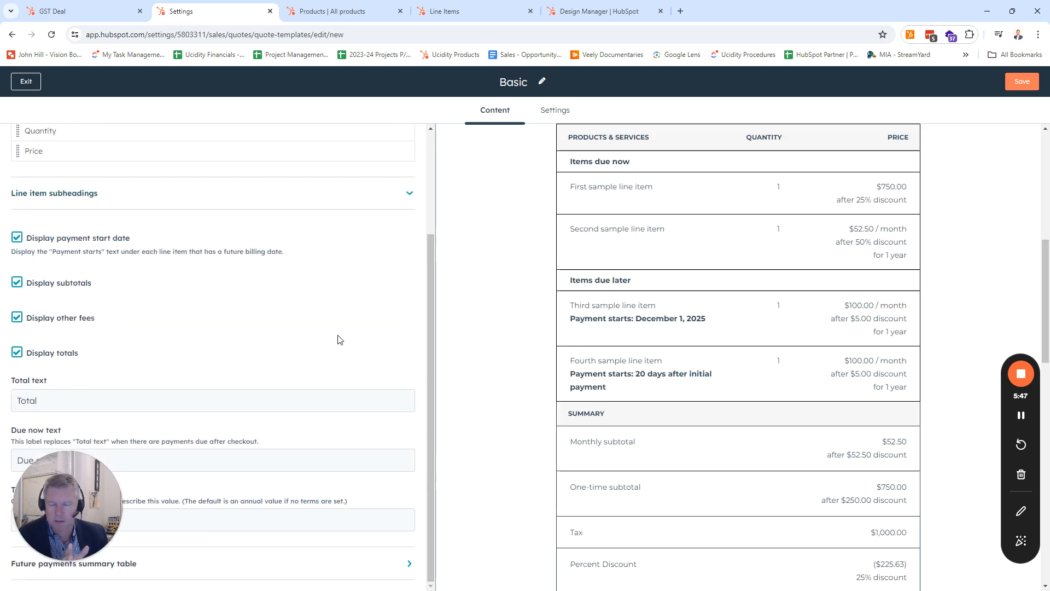
Examine the line items table options against the sample quote's summary, checking whether the Tax label can be customized
drag(59, 457, 225, 437)
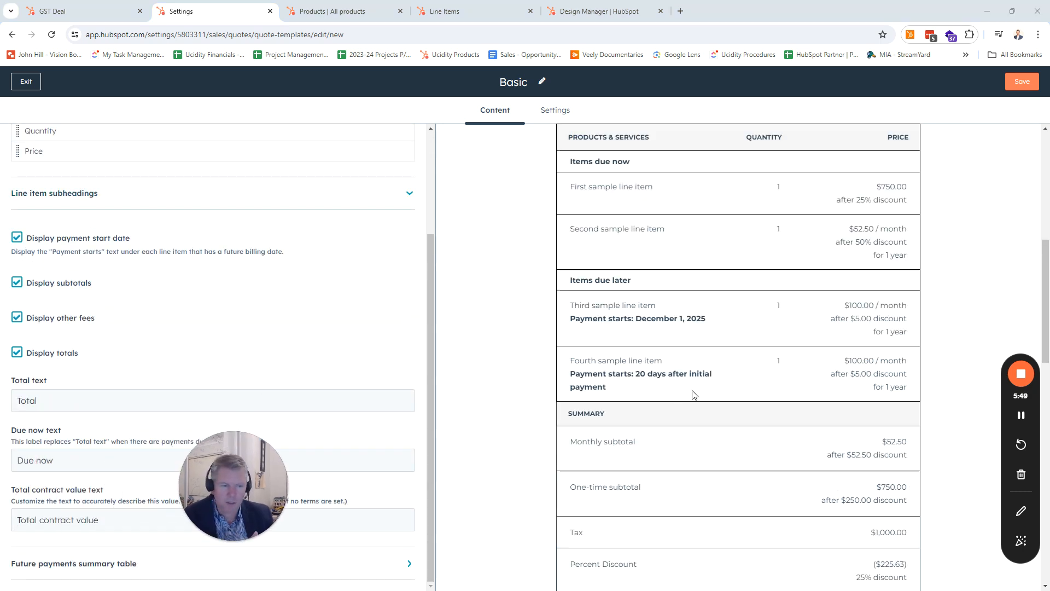
scroll(796, 398, down, 4)
scroll(796, 398, up, 3)
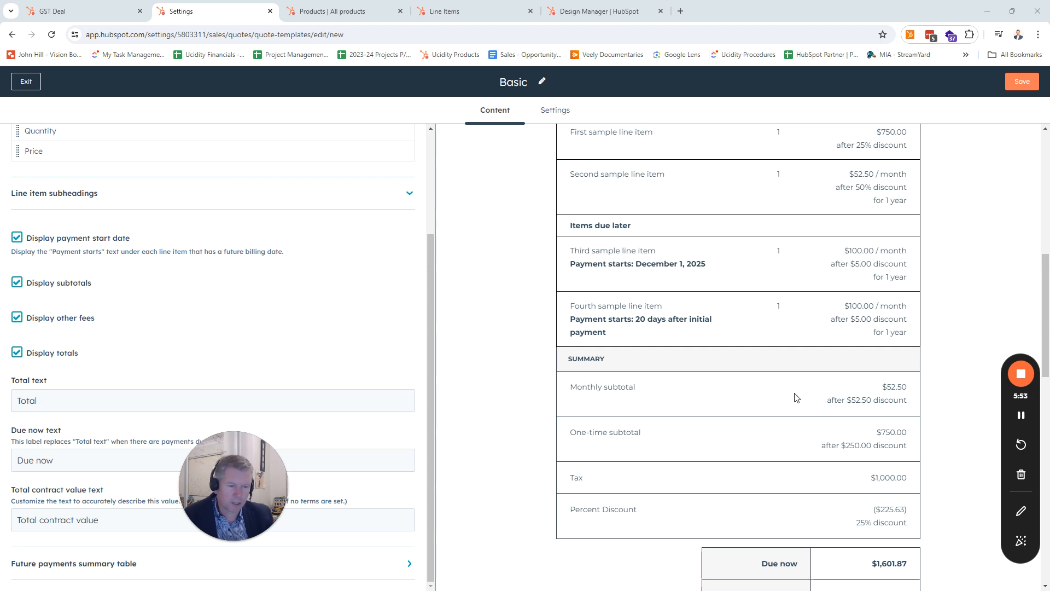
scroll(796, 398, up, 4)
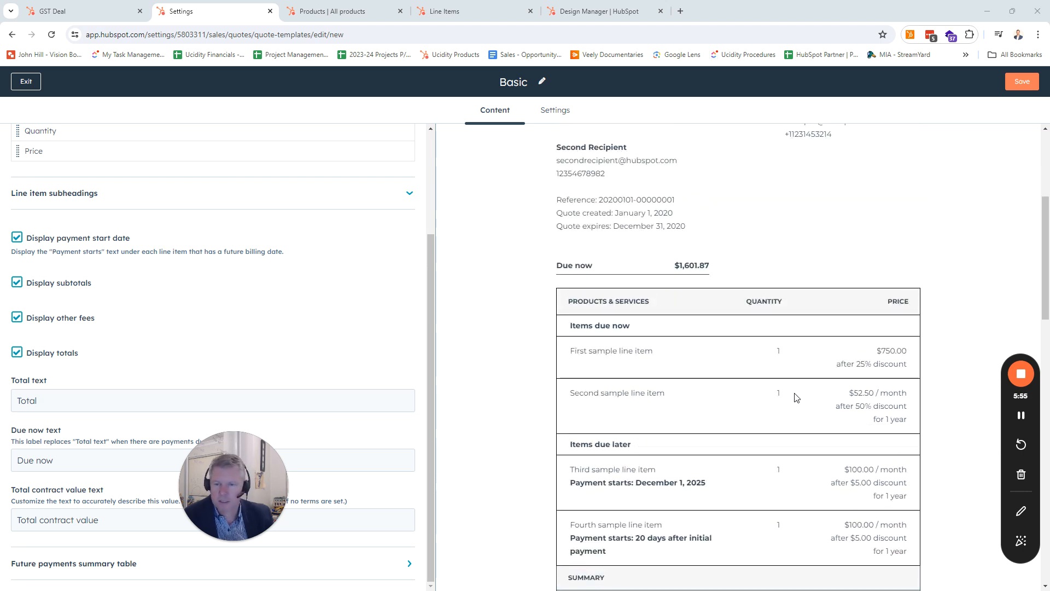
drag(210, 450, 44, 445)
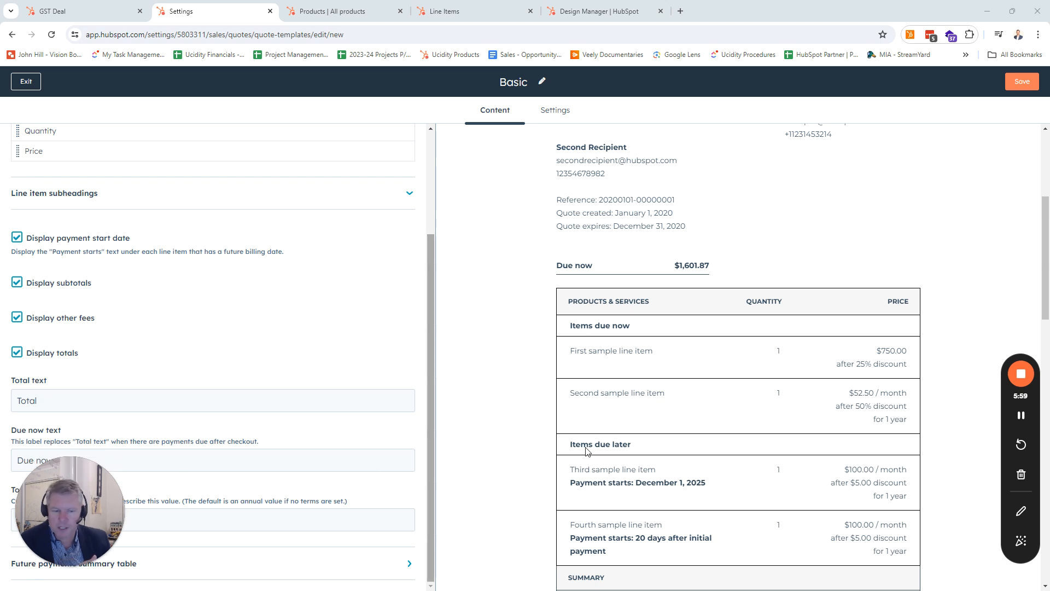
scroll(839, 429, down, 5)
scroll(757, 399, down, 1)
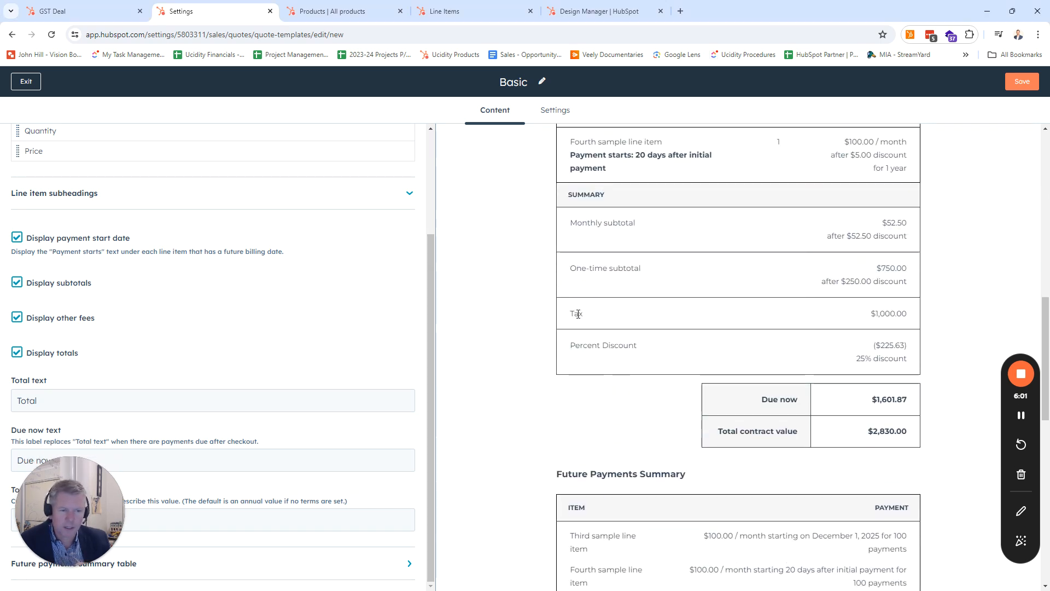
double_click(577, 314)
scroll(368, 383, up, 3)
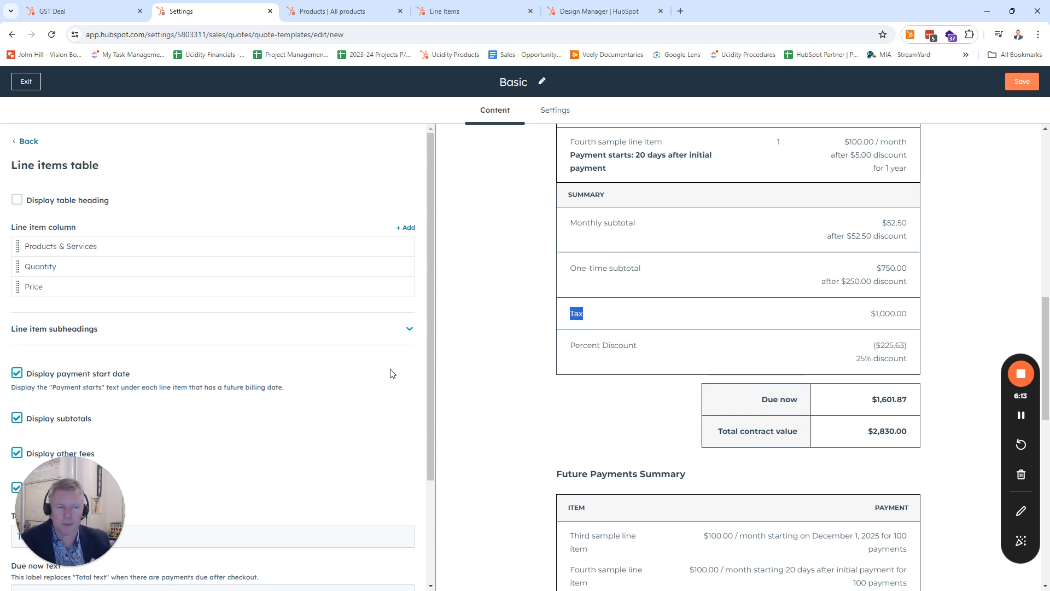
click(574, 316)
drag(571, 316, 592, 312)
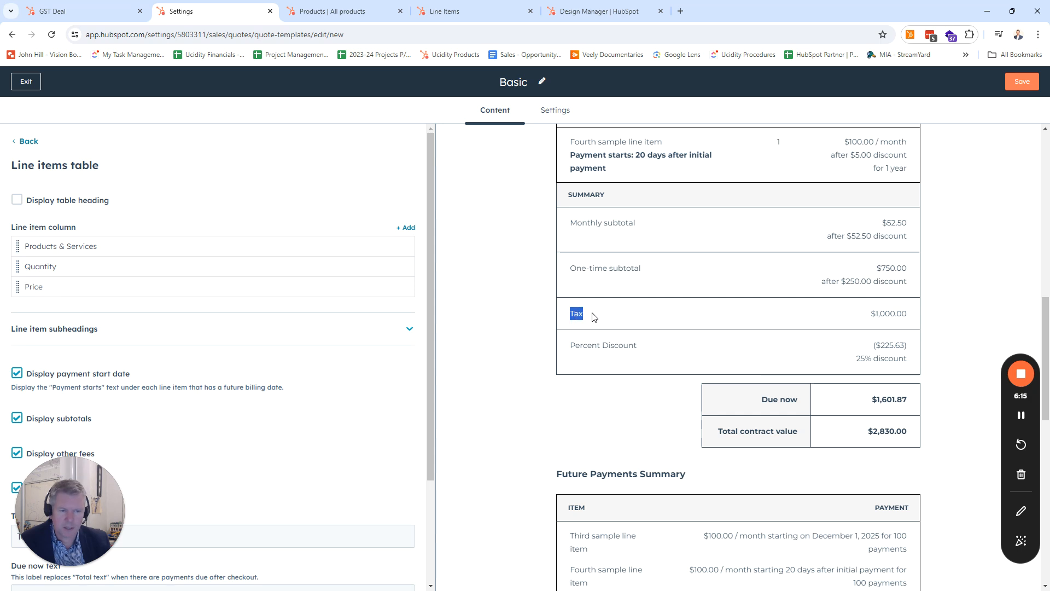
click(594, 309)
Go to the Basic quote template's settings and open its CMS template basic.html for editing
click(556, 111)
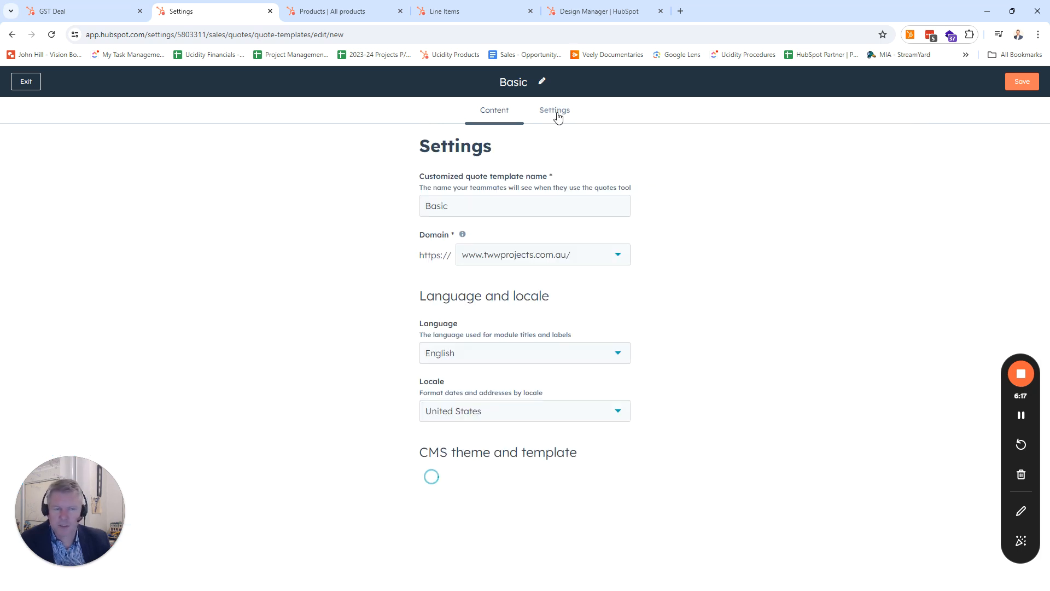
scroll(794, 369, down, 2)
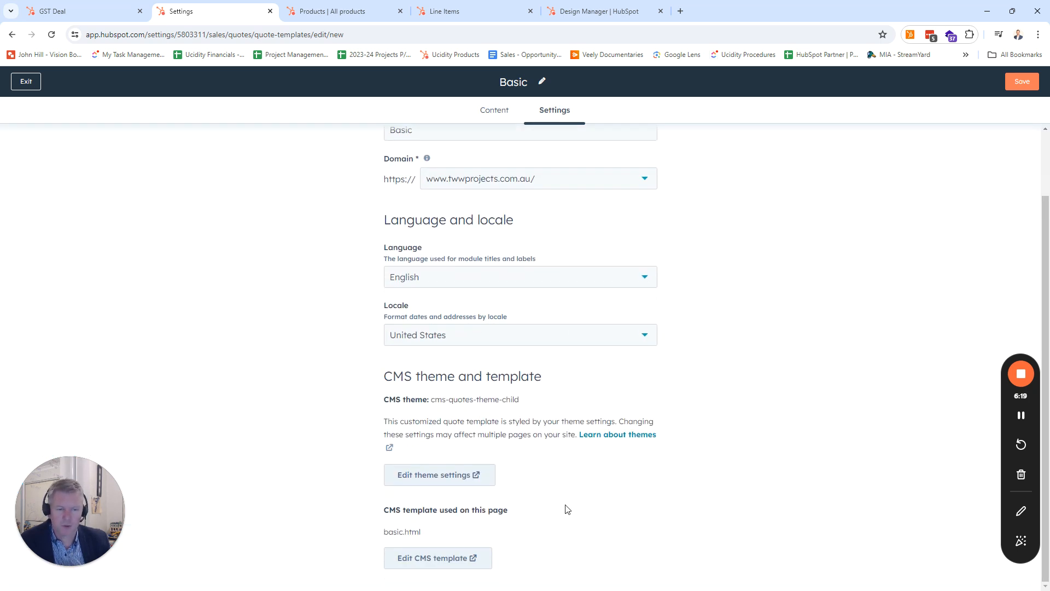
drag(385, 532, 458, 536)
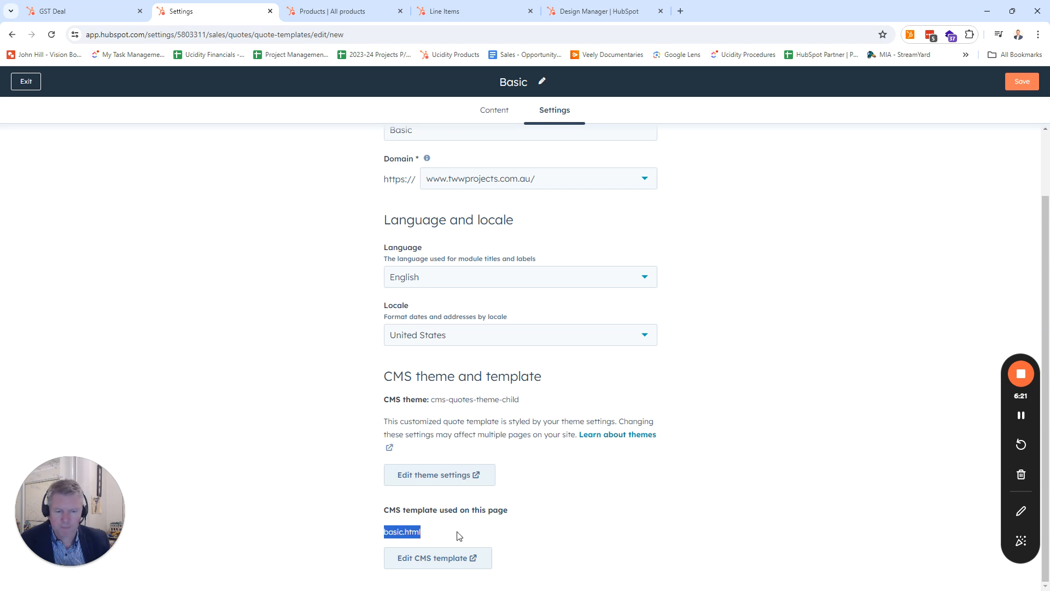
click(430, 562)
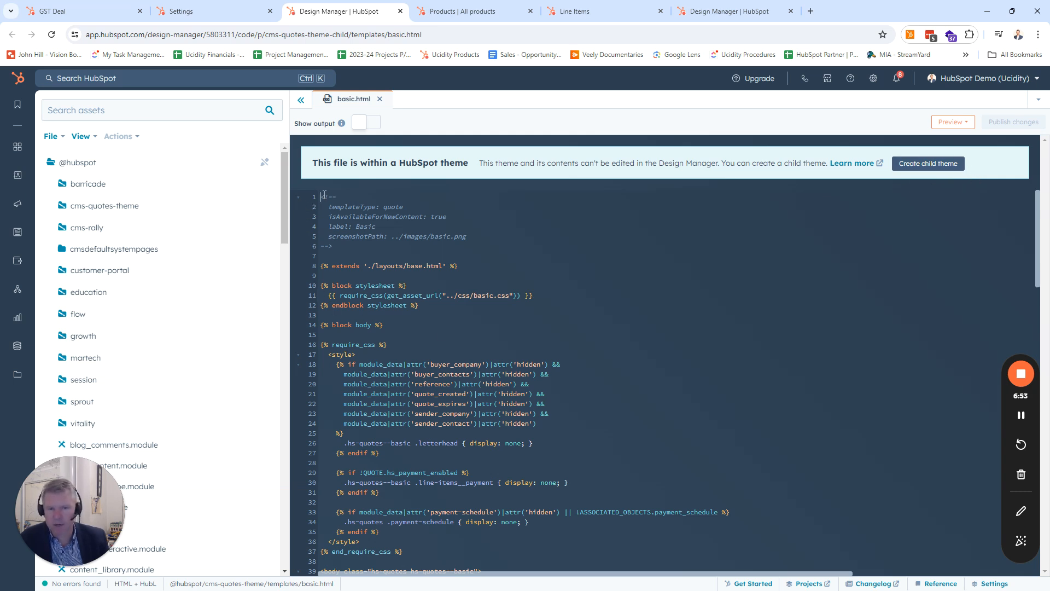
Look over the basic.html template code in the Design Manager
drag(322, 197, 471, 531)
click(541, 413)
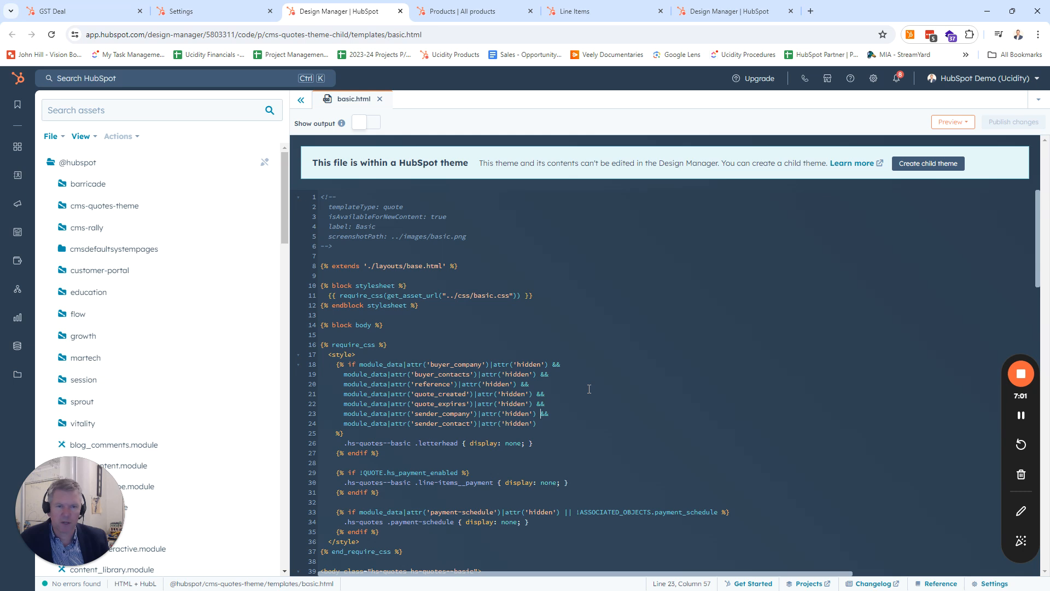
click(1021, 415)
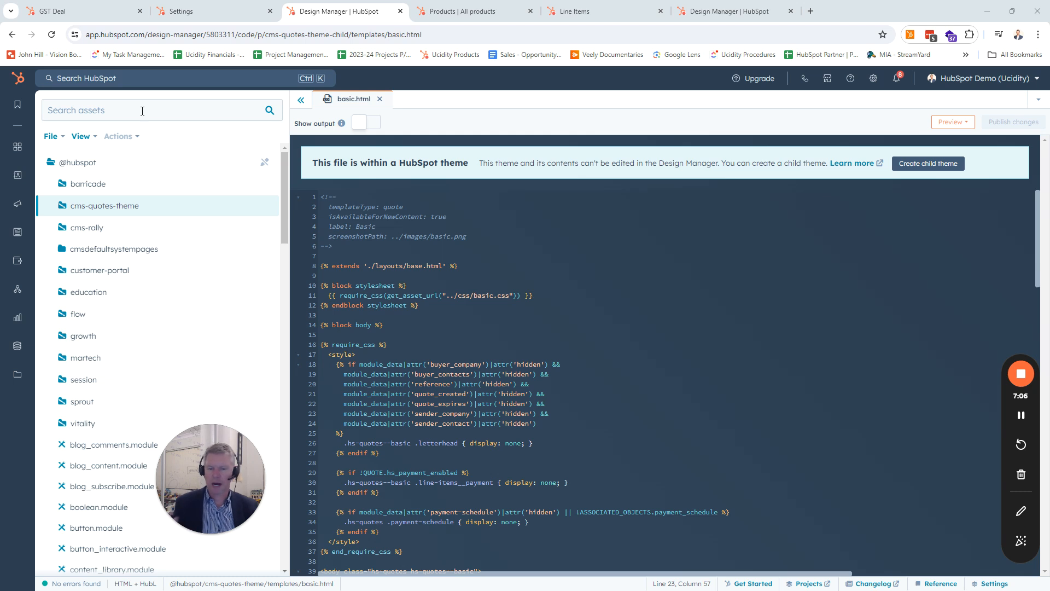
Search the design assets for "table", open the Line items table module in cms-quotes-theme and show its Clone to child theme option
click(179, 106)
text(t)
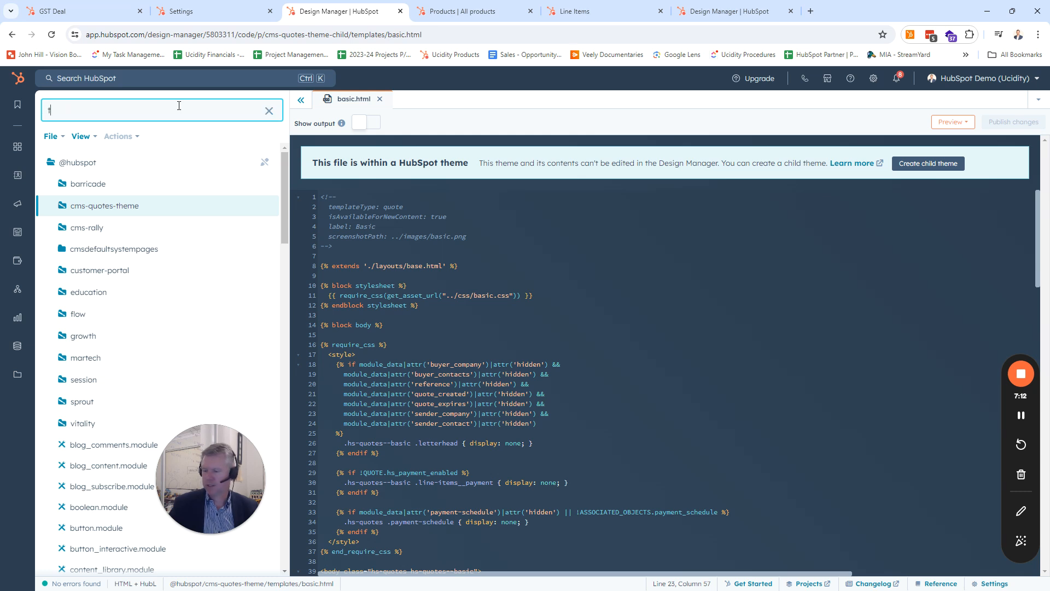
text(able)
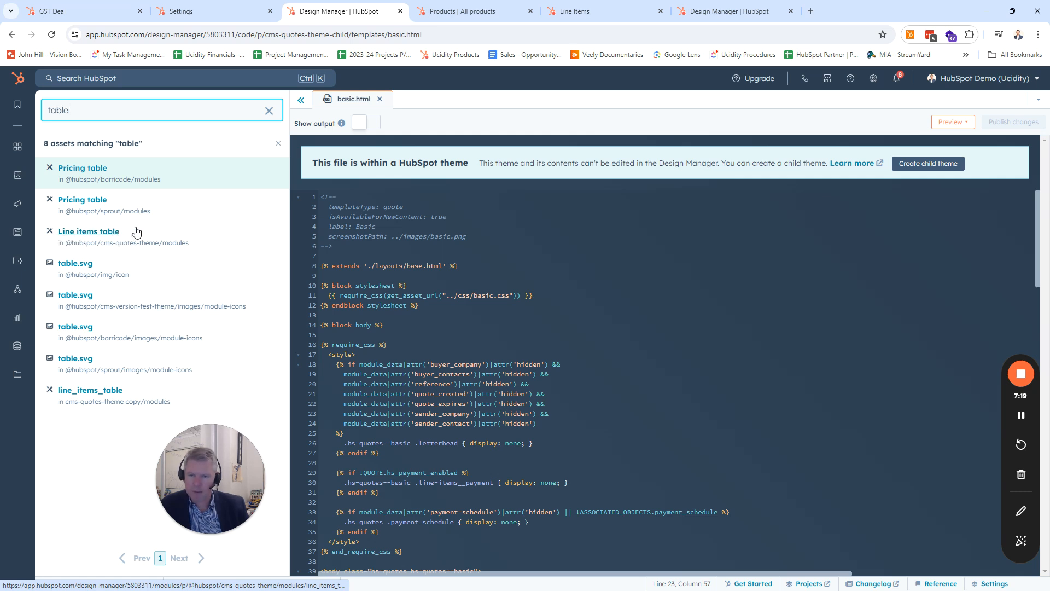
drag(206, 435, 53, 470)
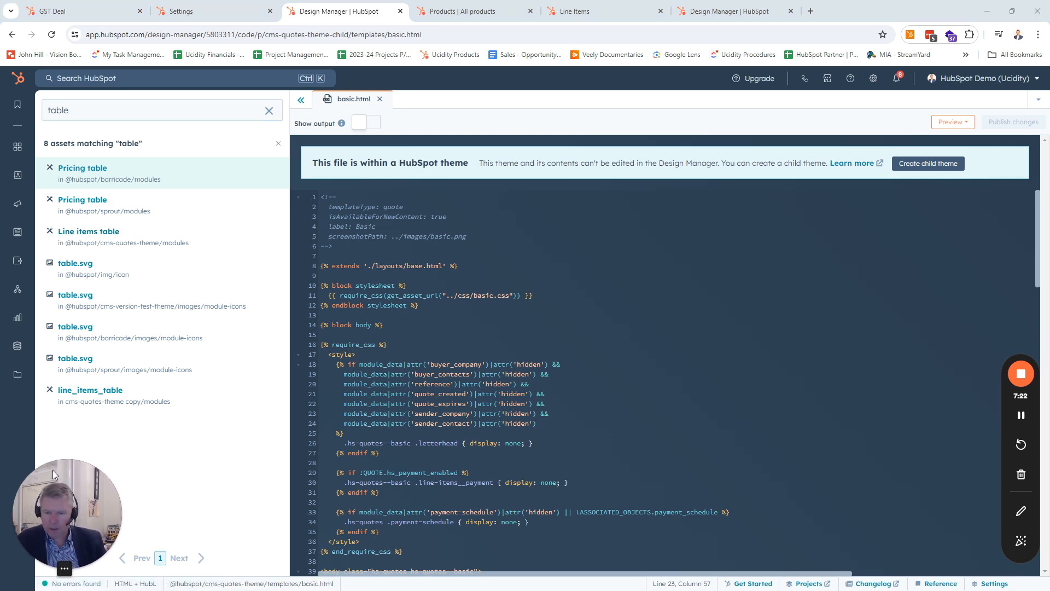
click(92, 236)
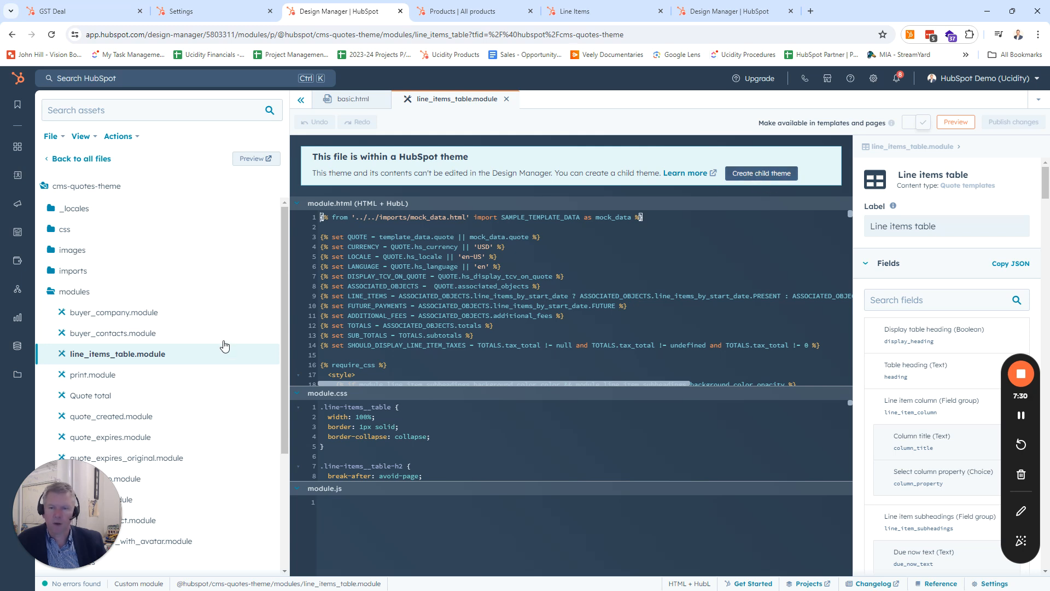
scroll(219, 334, down, 2)
right_click(149, 251)
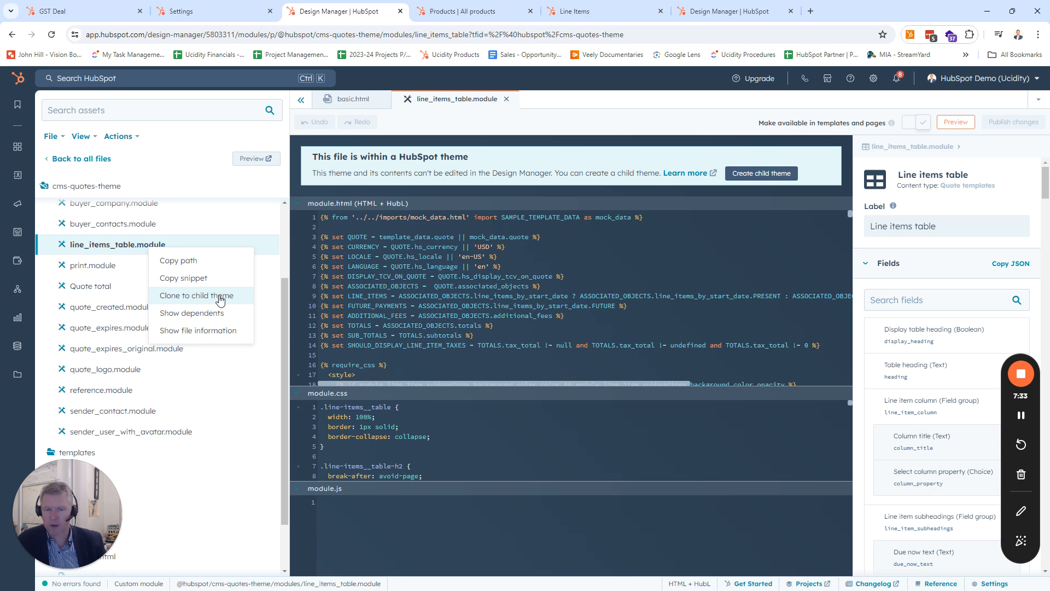
Search the assets for "table" again and open the line_items_table module in cms-quotes-theme copy/modules
click(119, 110)
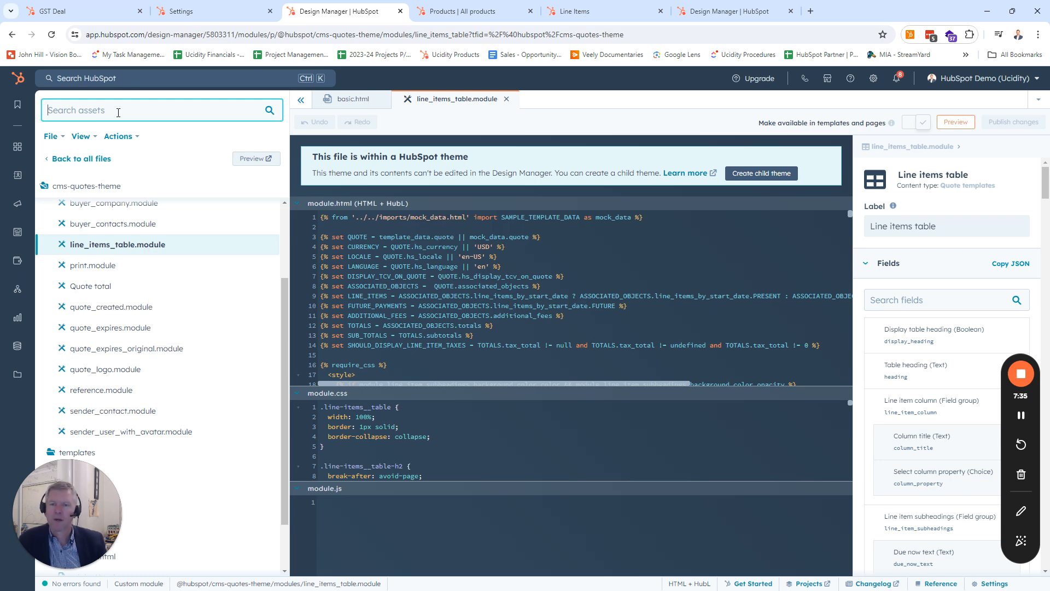
text(table)
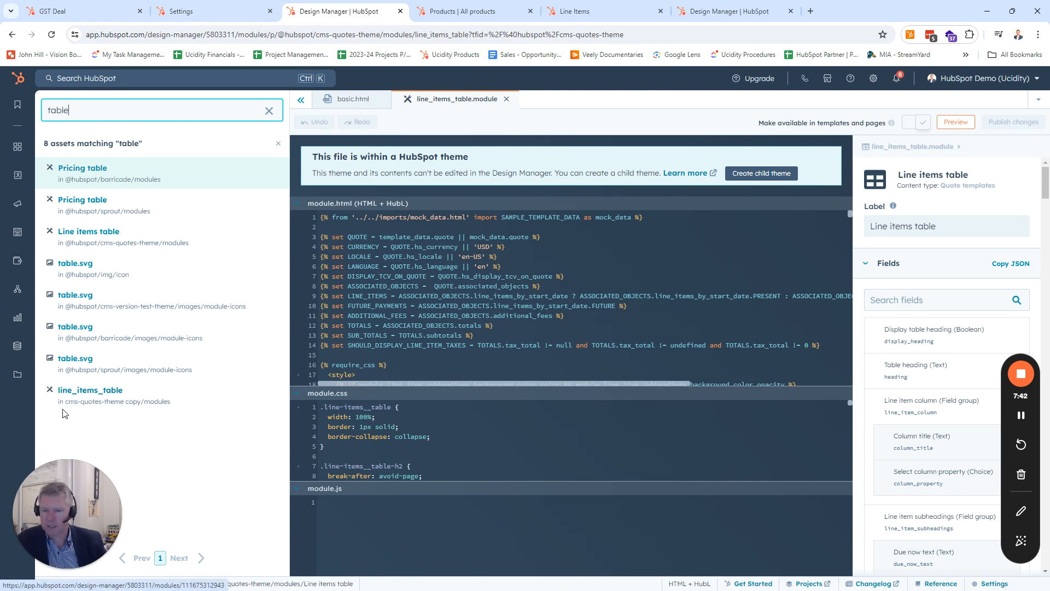
drag(59, 404, 112, 399)
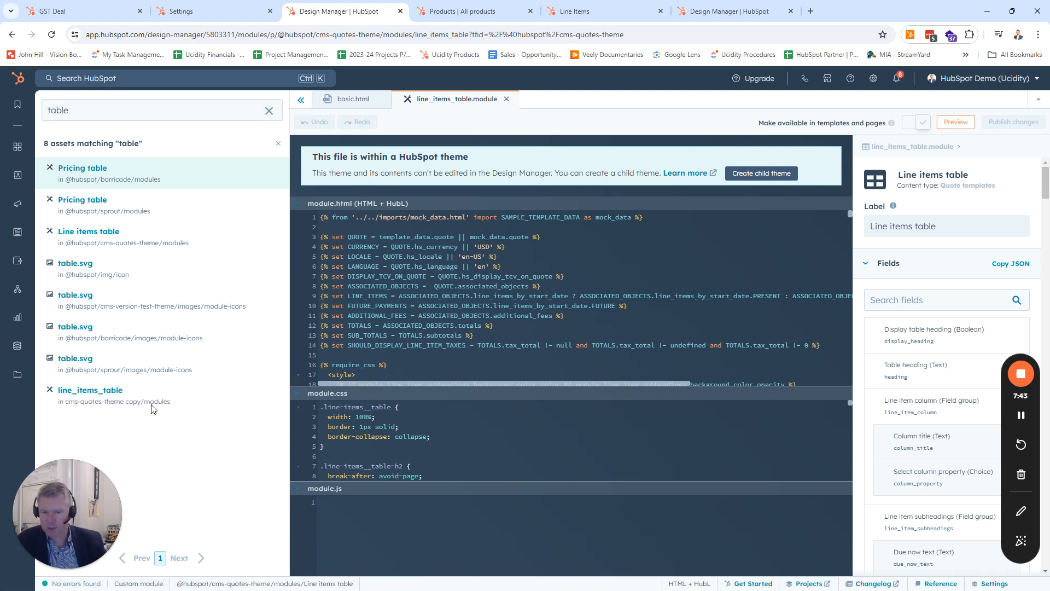
click(117, 391)
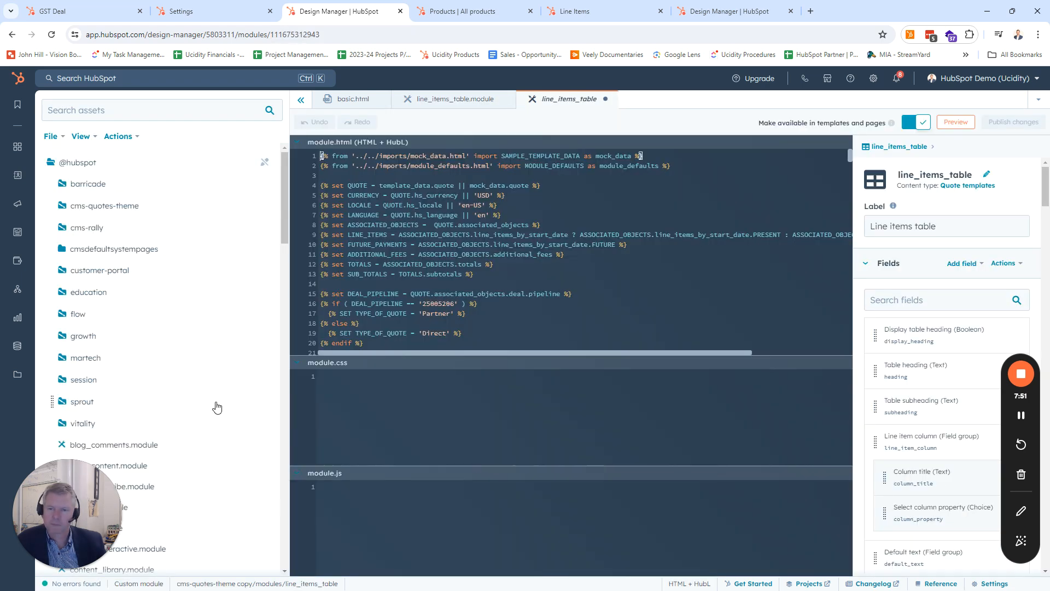
Look through the copied line_items_table module's HTML code and its list of fields for a tax text field
scroll(641, 202, down, 7)
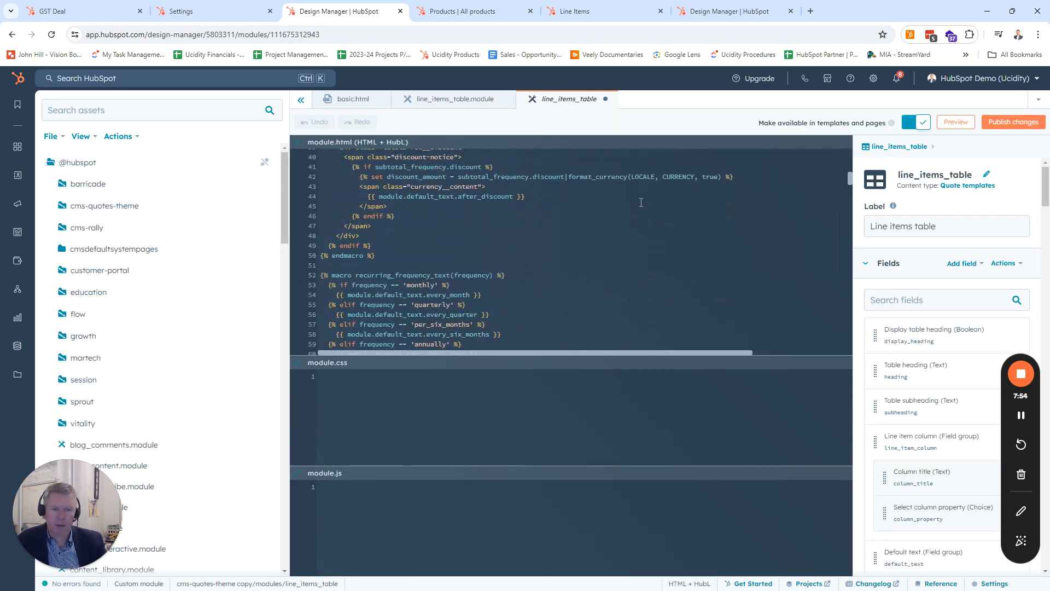
scroll(641, 202, up, 7)
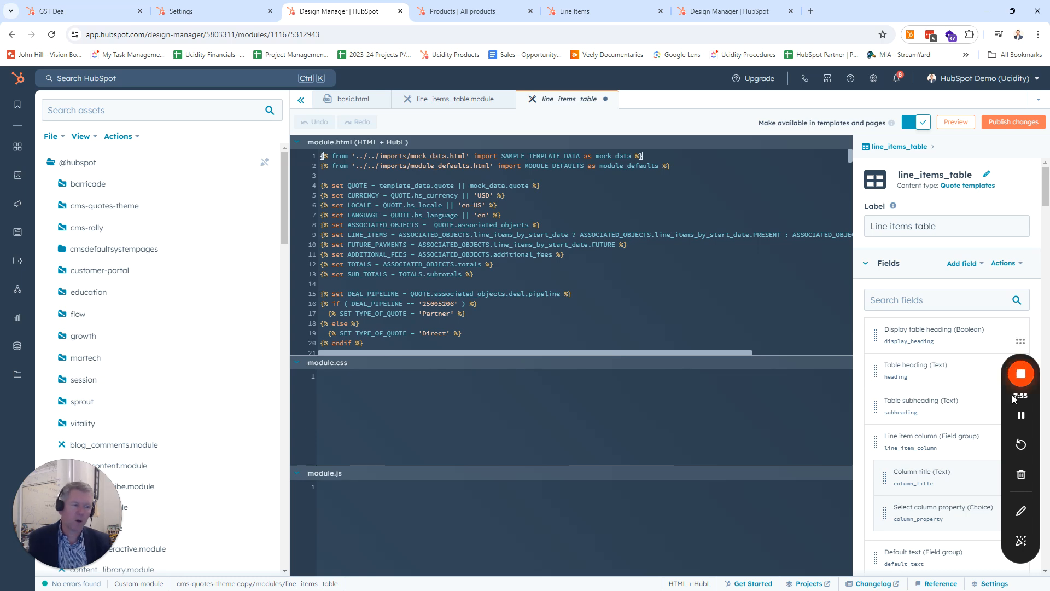
drag(1015, 408, 748, 405)
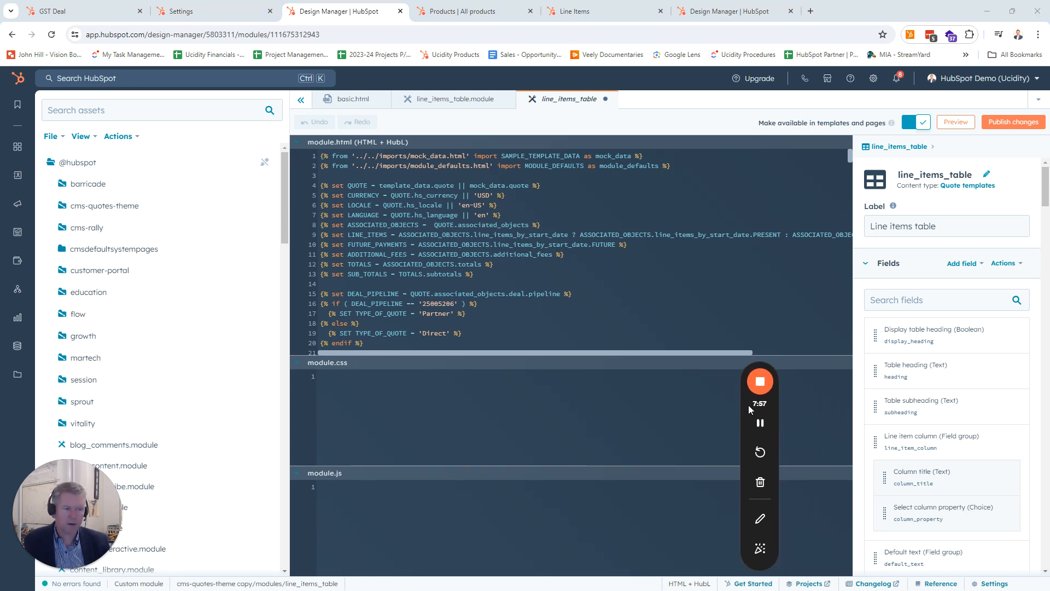
scroll(959, 414, down, 10)
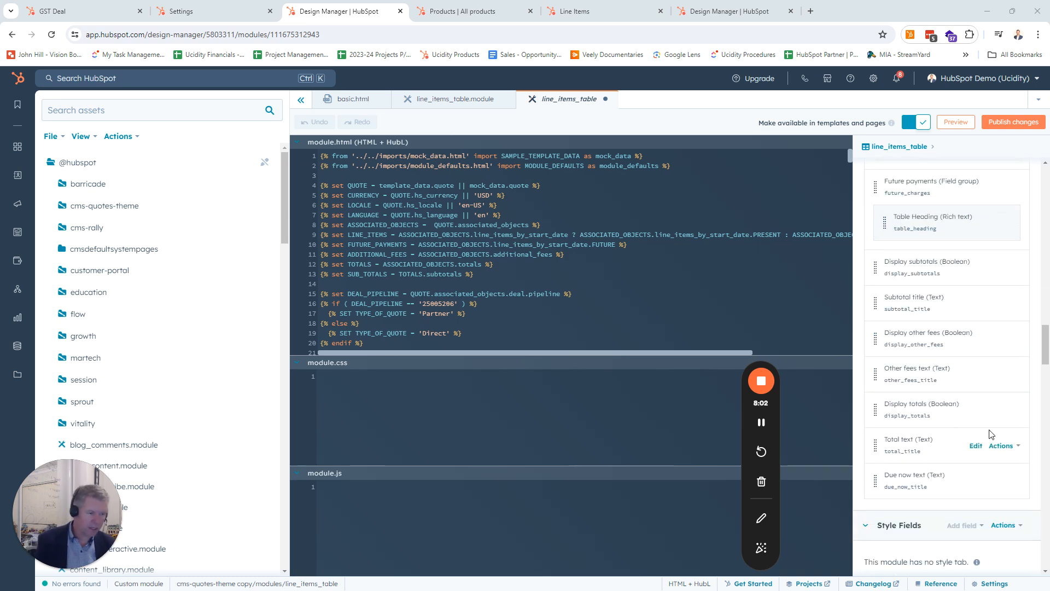
scroll(991, 435, up, 3)
scroll(990, 434, up, 10)
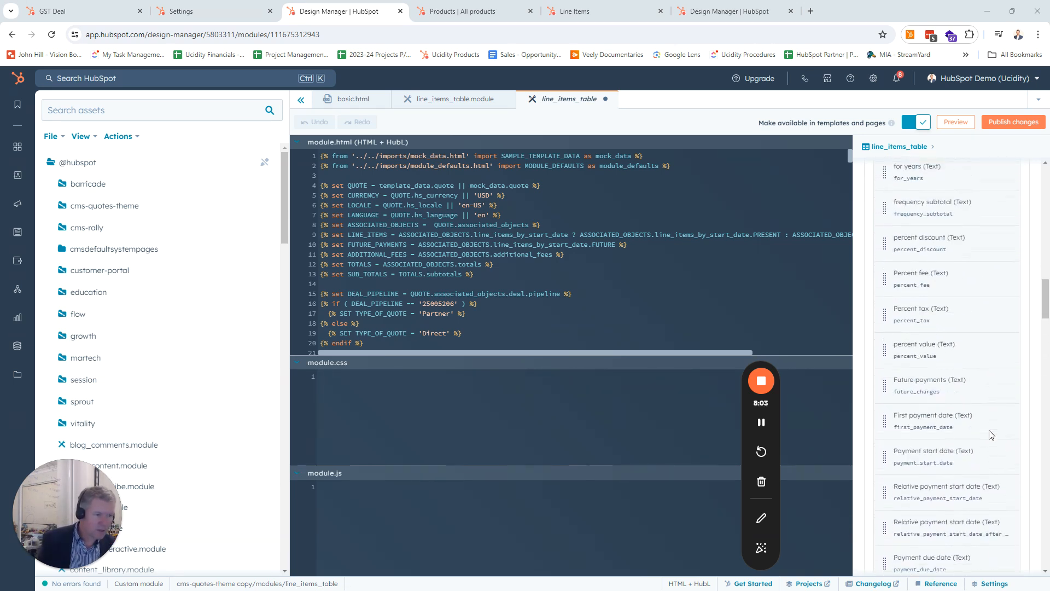
scroll(991, 435, up, 10)
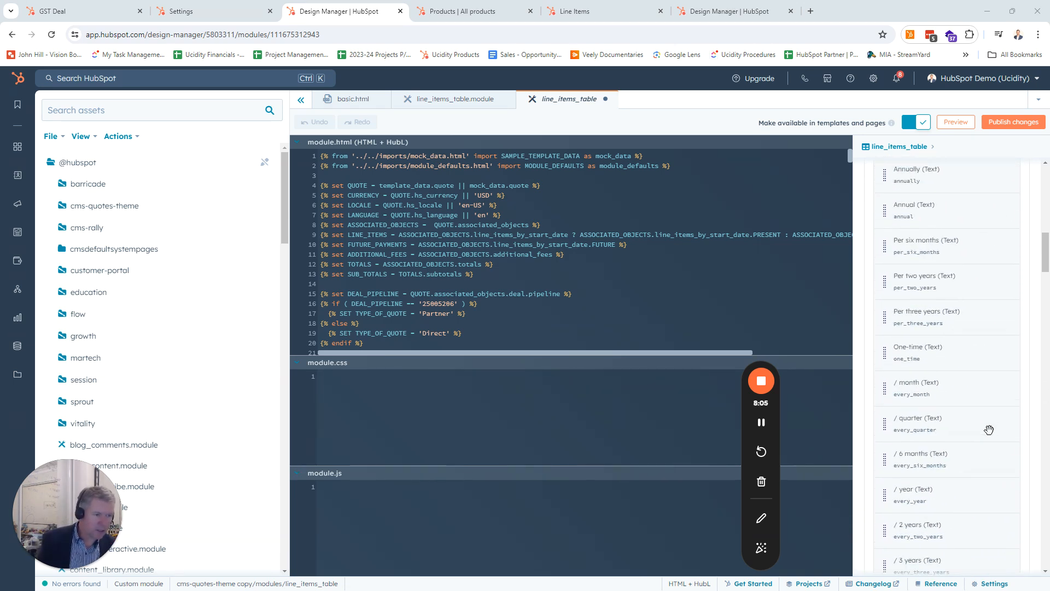
scroll(991, 431, up, 3)
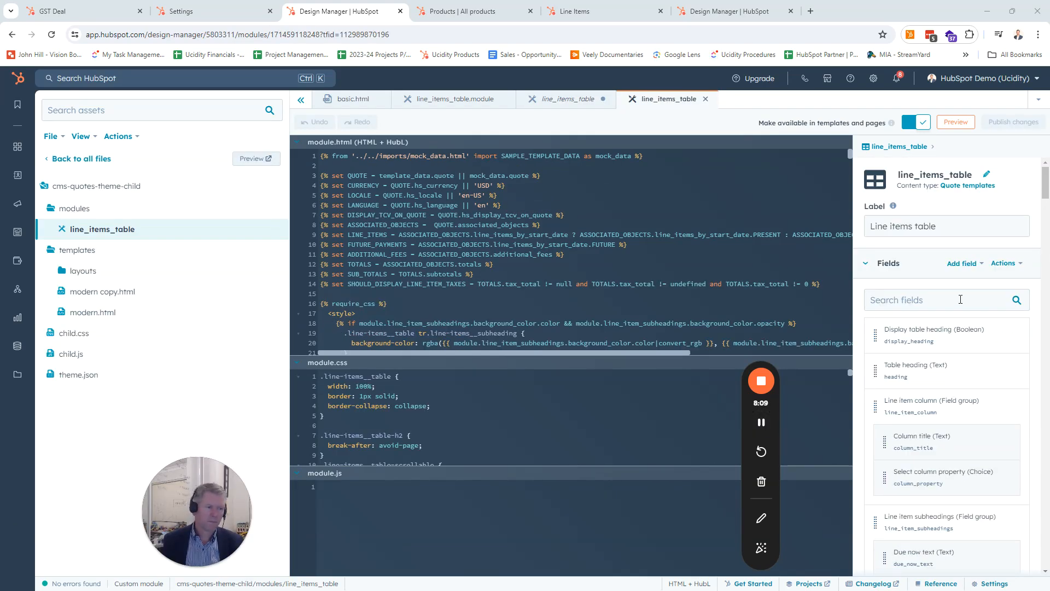
In the cms-quotes-theme-child line_items_table module, find the Tax text field by searching for "tax" and set its default text to GST
click(961, 299)
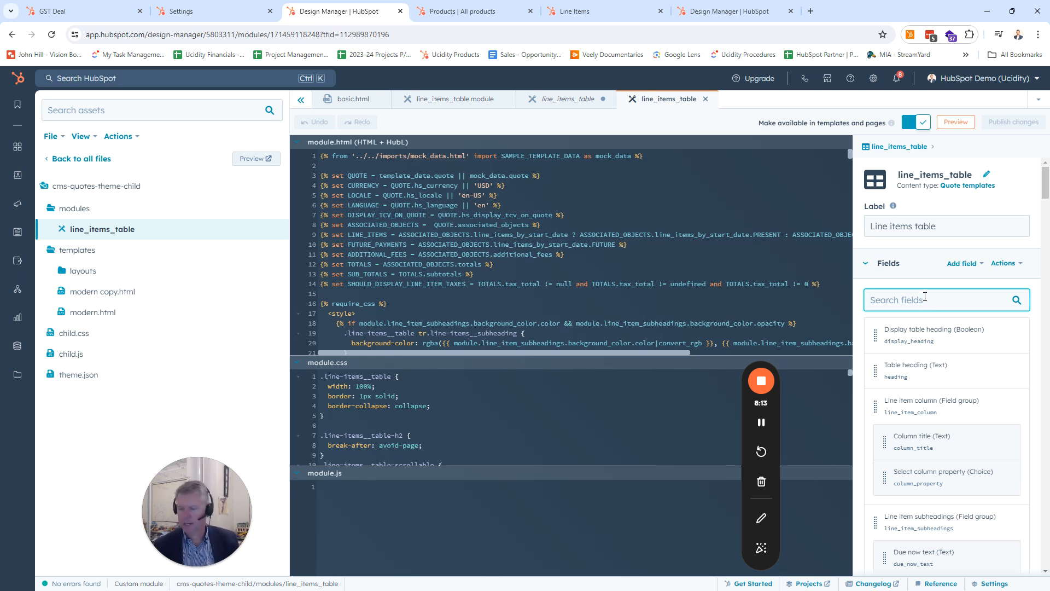
text(ta)
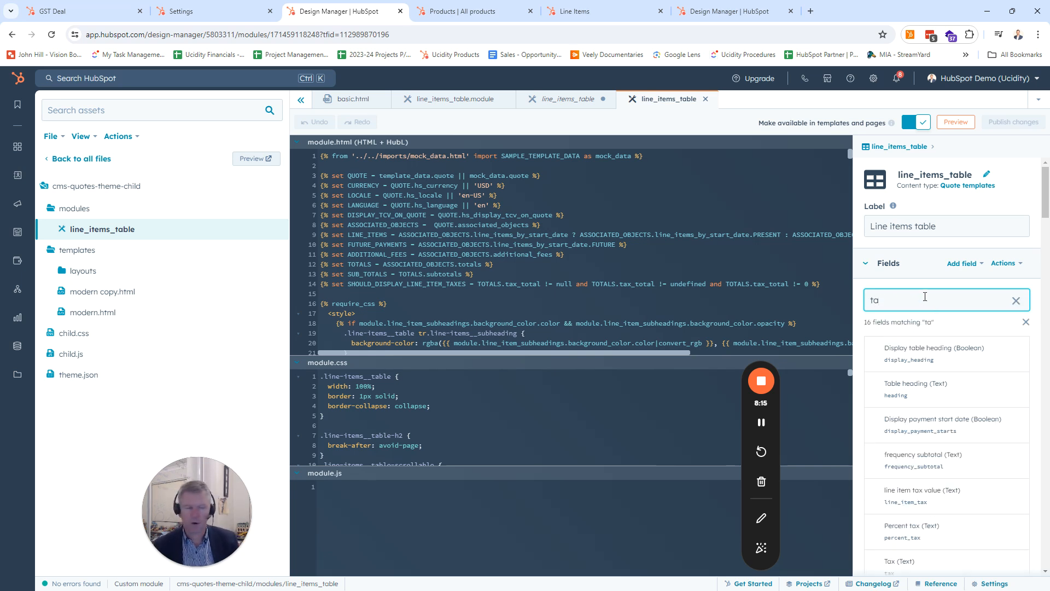
text(x)
mouse_move(915, 435)
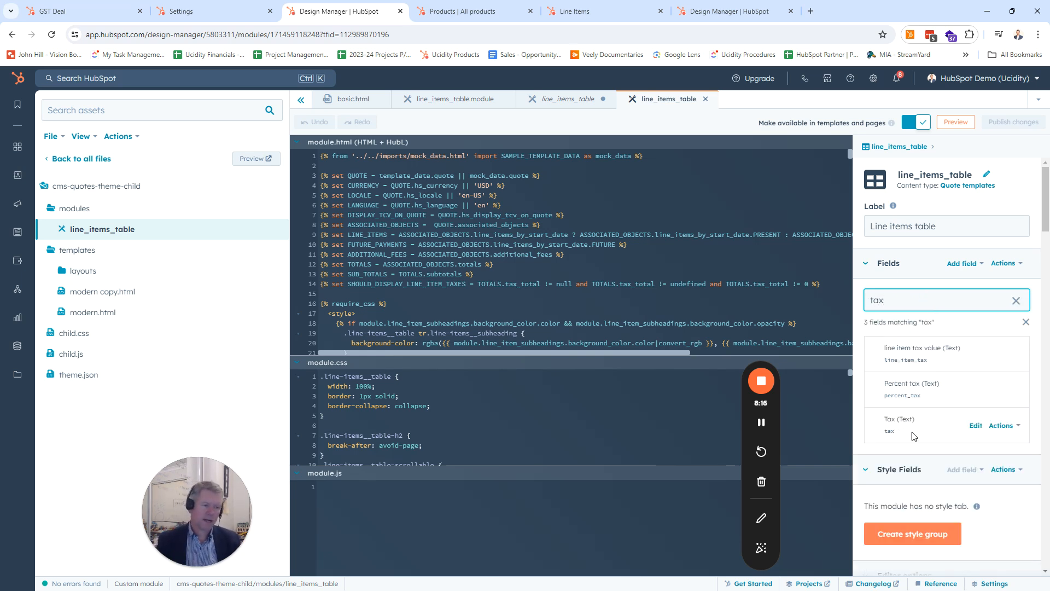
click(975, 427)
drag(899, 354, 870, 355)
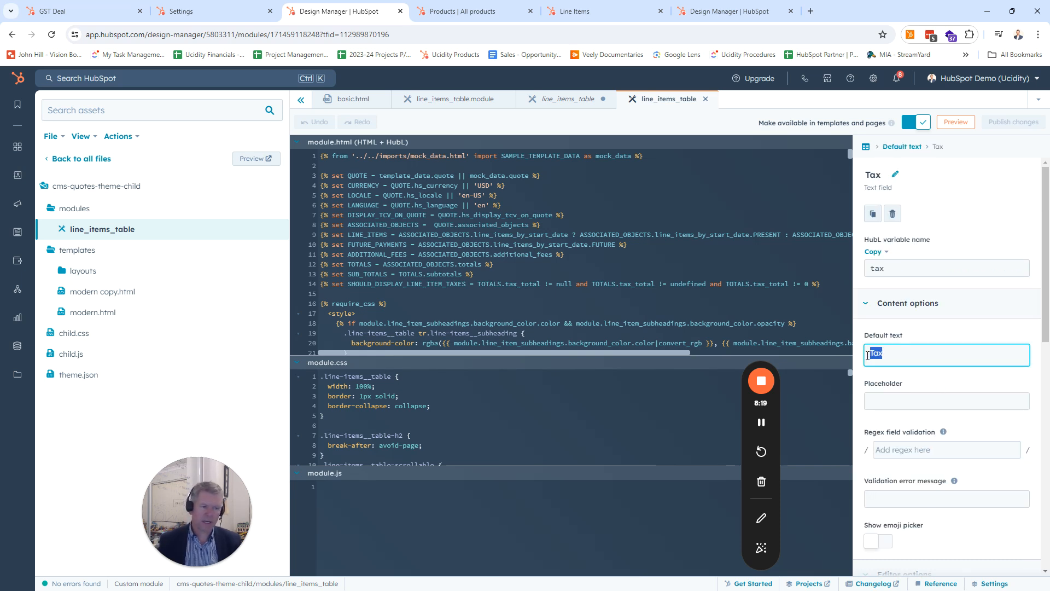
text(GST)
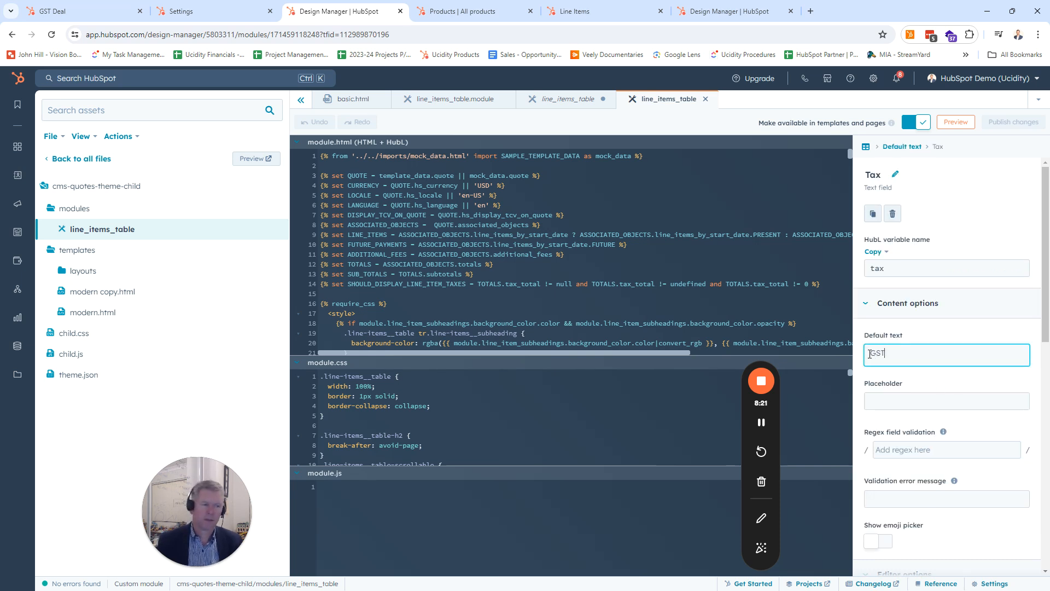
click(956, 378)
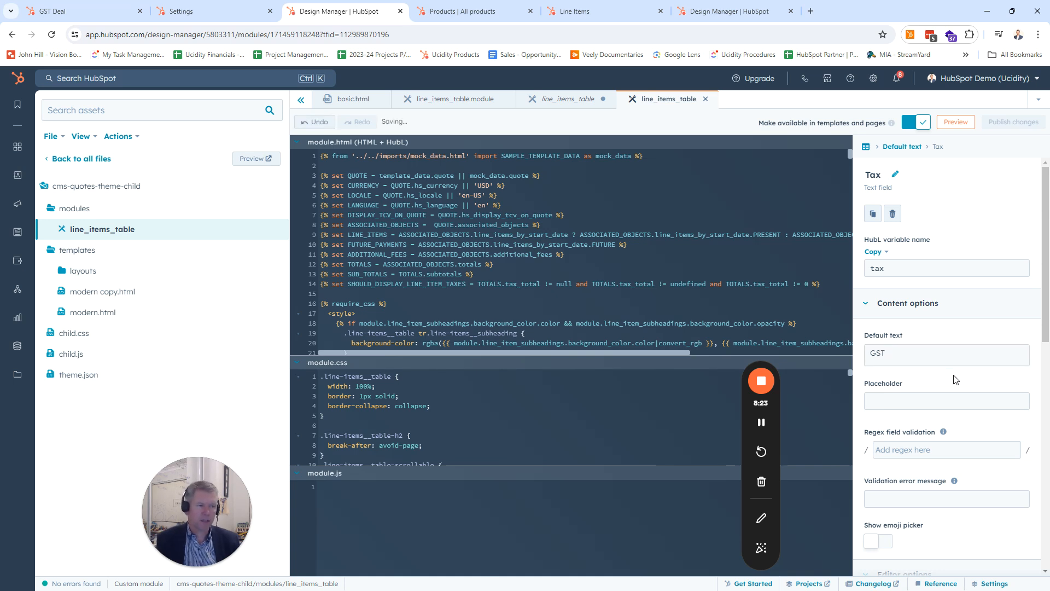
Check the Tax field's remaining options and publish the changes to the child theme's line_items_table module
scroll(996, 375, down, 8)
scroll(996, 375, up, 7)
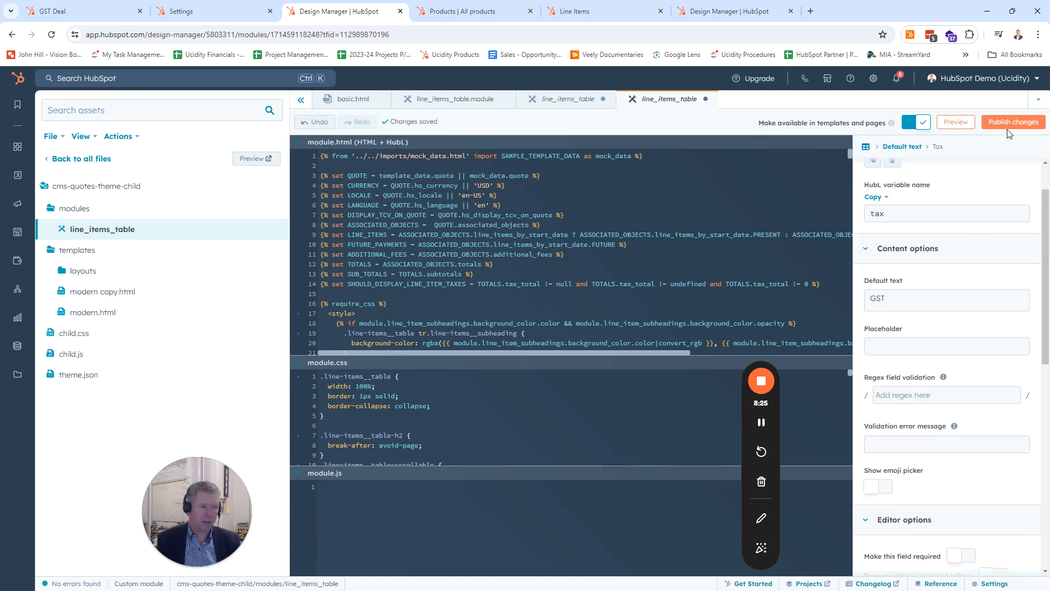
click(1012, 122)
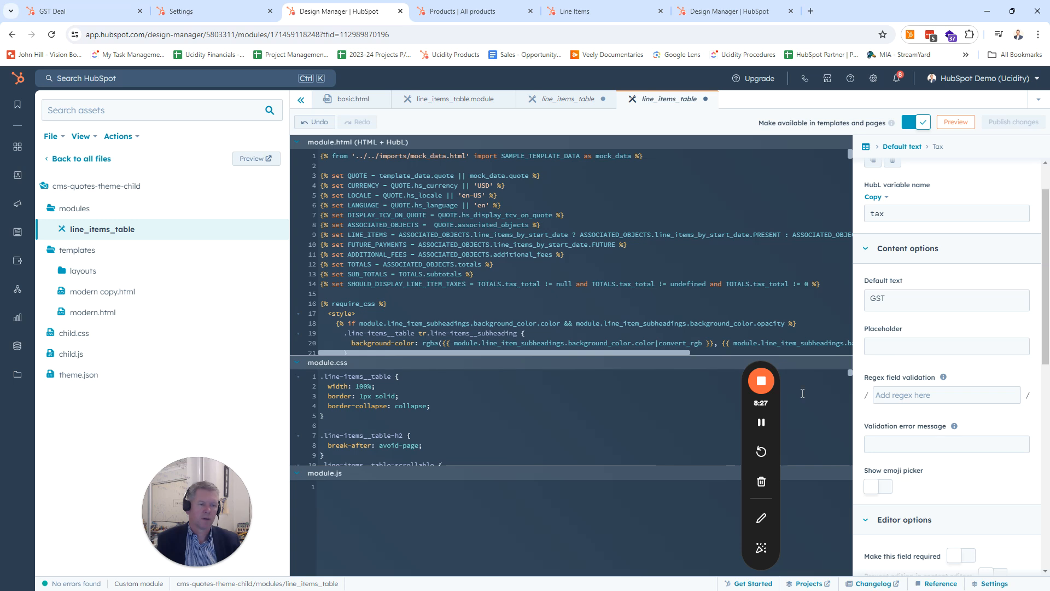
drag(745, 401, 985, 377)
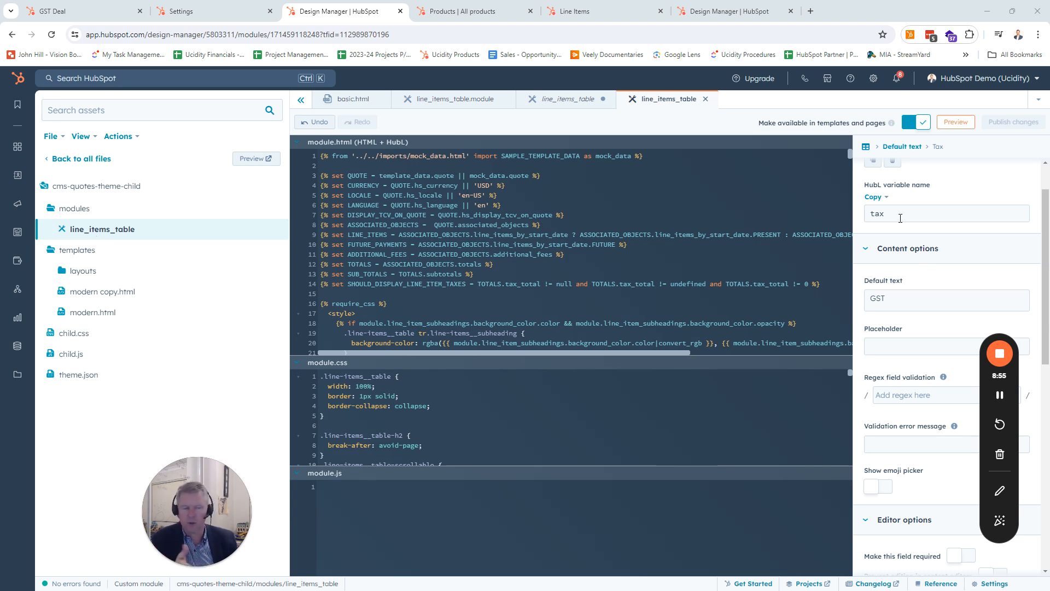
click(1006, 395)
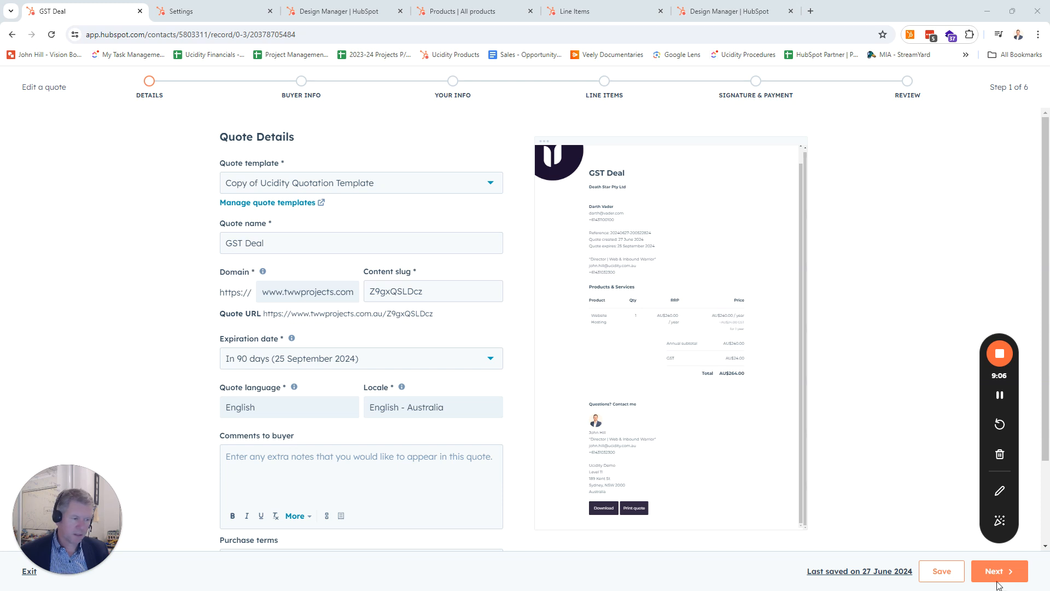
Check the GST Deal quote's details based on Copy of Ucidity Quotation Template and advance the quote to the Review stage
scroll(963, 483, down, 2)
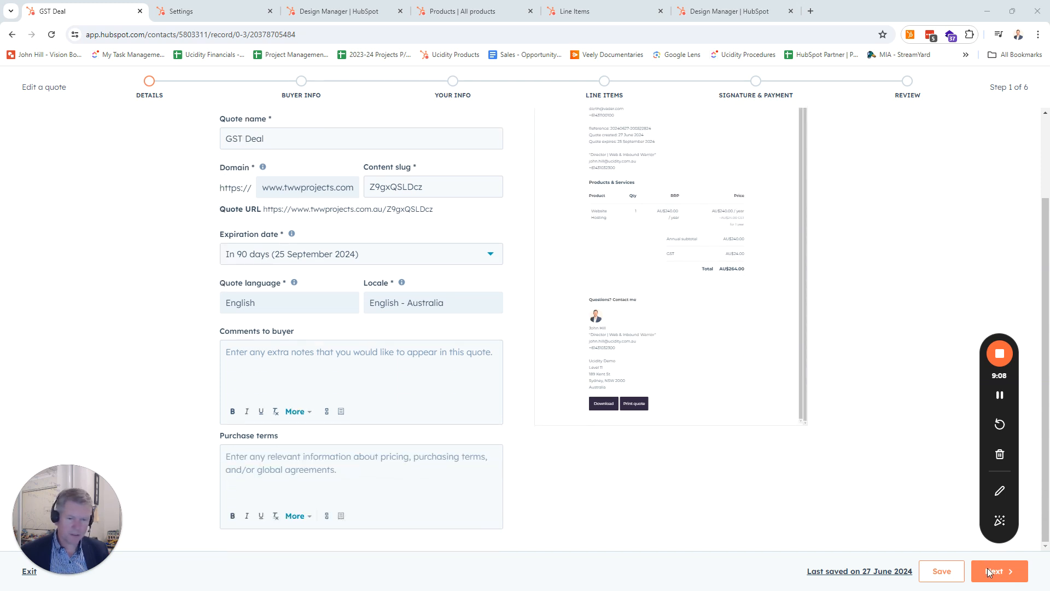
scroll(863, 411, up, 2)
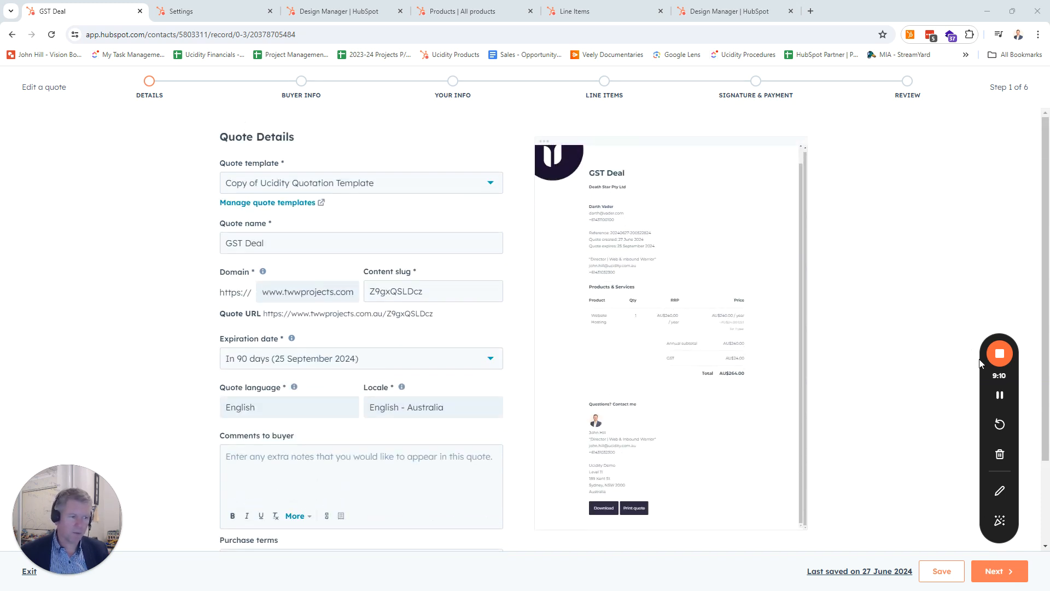
drag(983, 356, 956, 194)
click(996, 571)
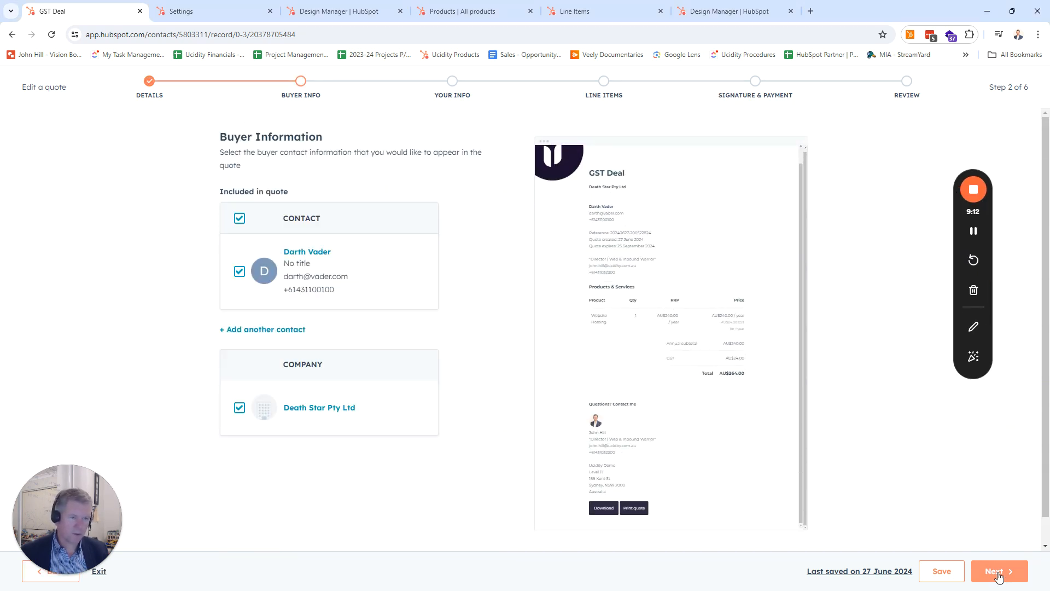
click(999, 575)
click(999, 571)
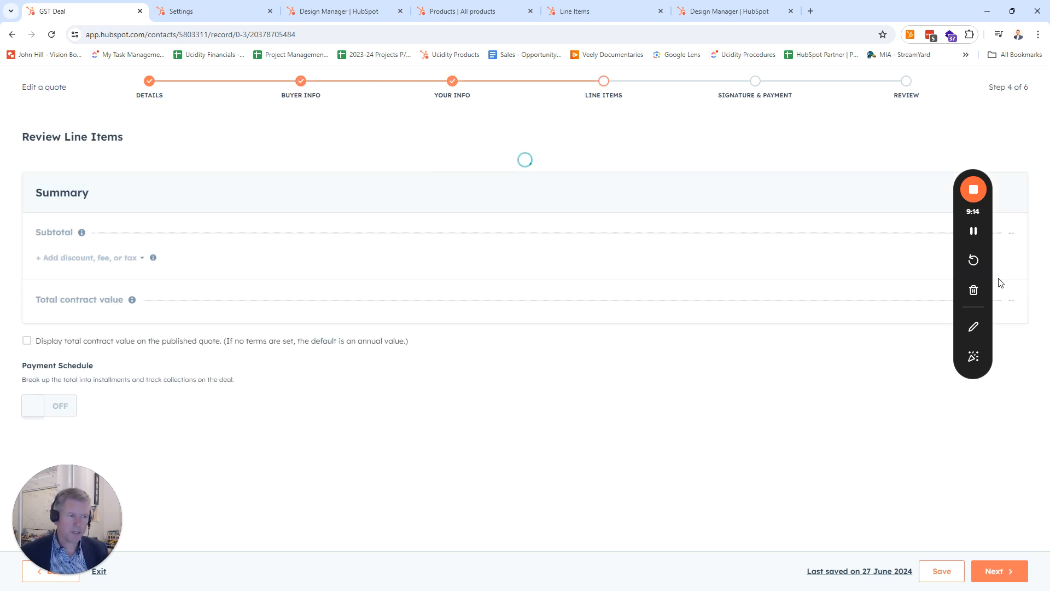
click(973, 232)
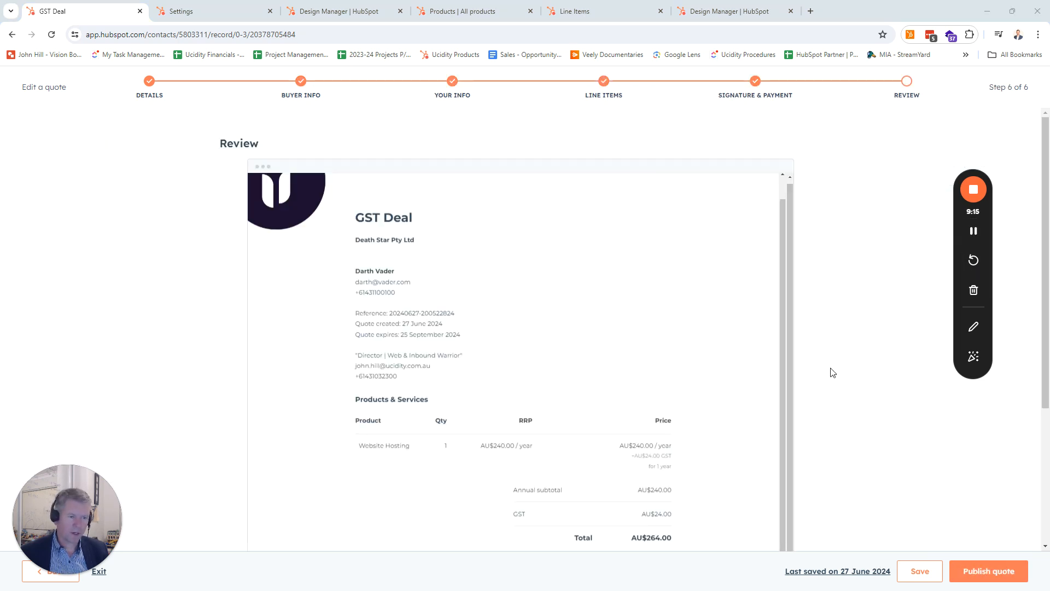
Examine the tax label and amount in the line item summary of the GST Deal quote preview
scroll(830, 371, down, 5)
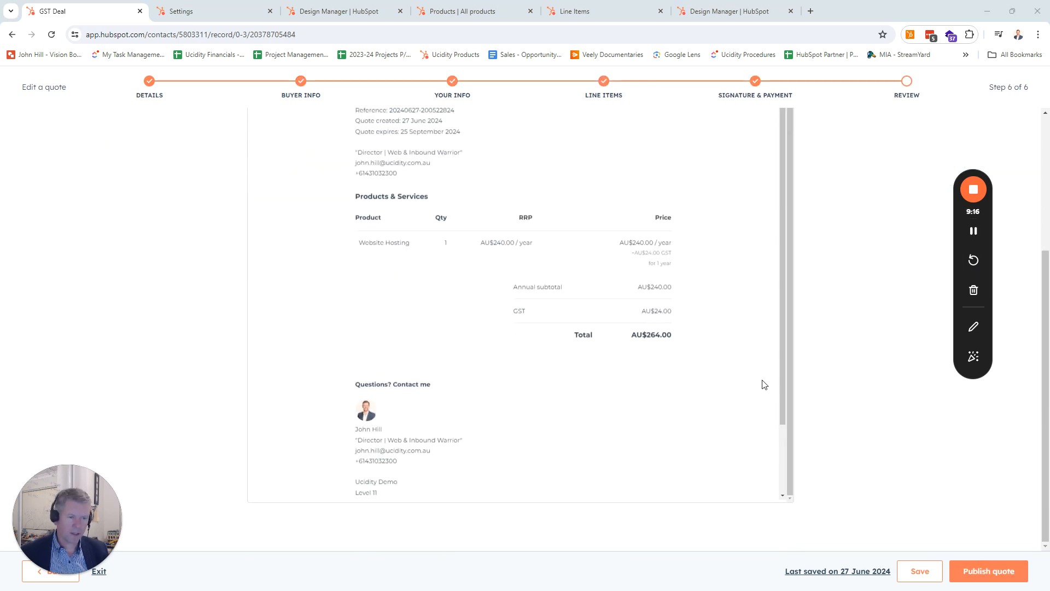
drag(513, 311, 681, 309)
click(725, 326)
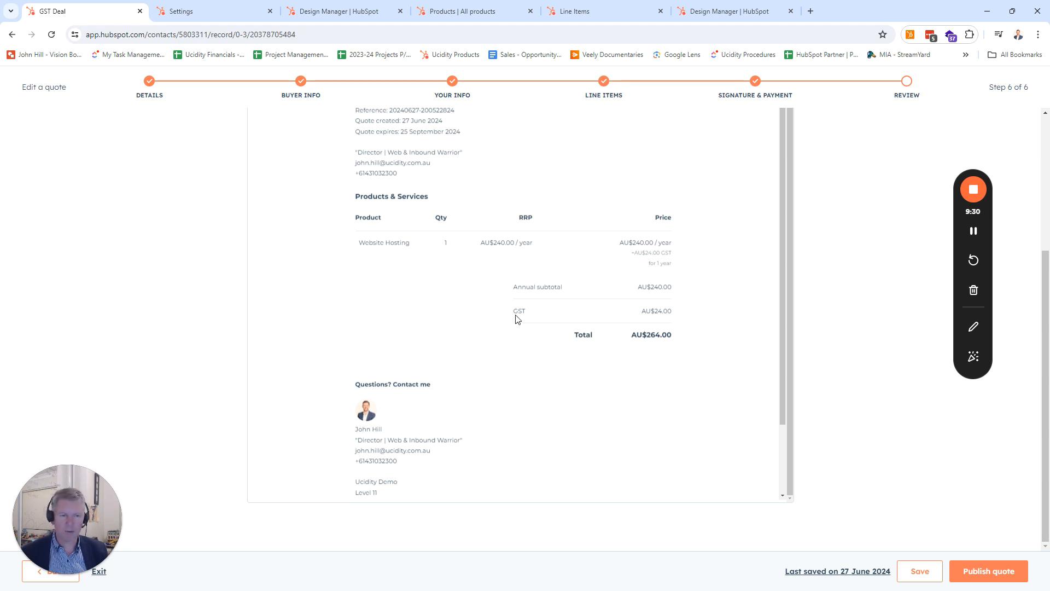
drag(515, 312, 704, 313)
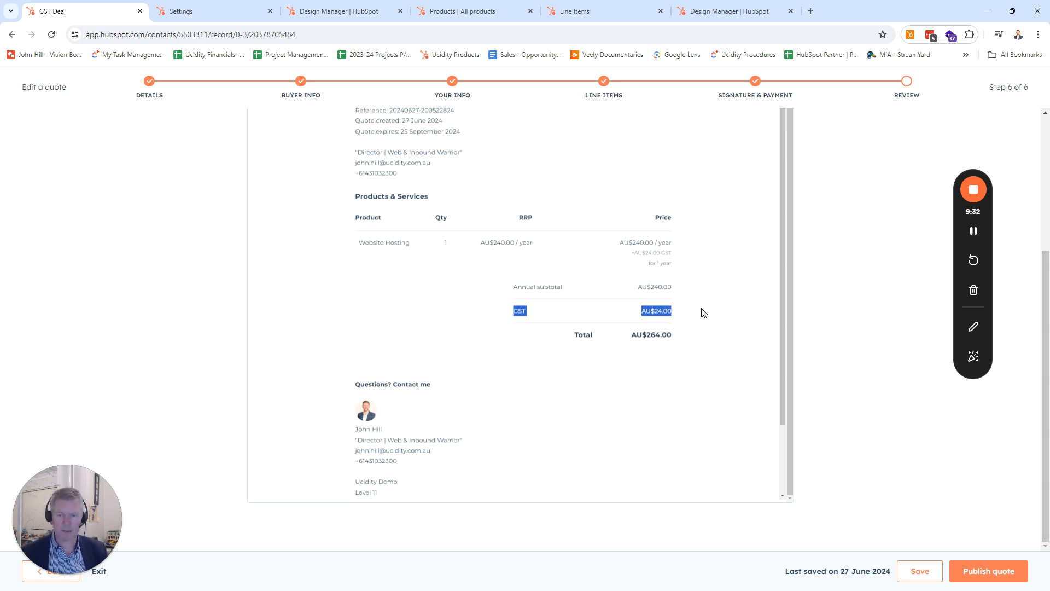
click(705, 313)
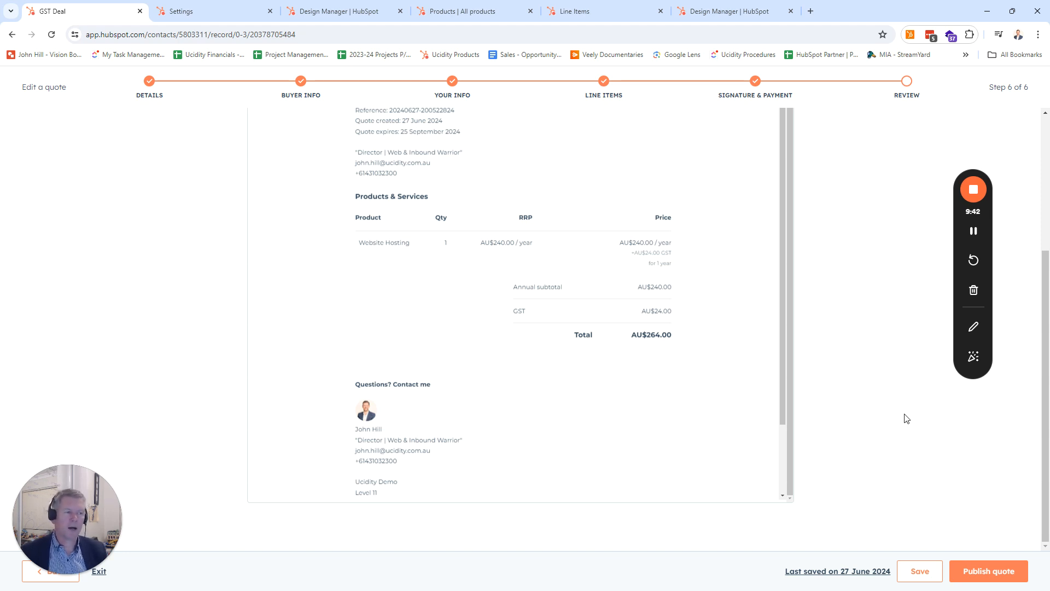
Look over the quote preview once more and publish the GST Deal quote
scroll(906, 420, up, 4)
scroll(906, 419, down, 2)
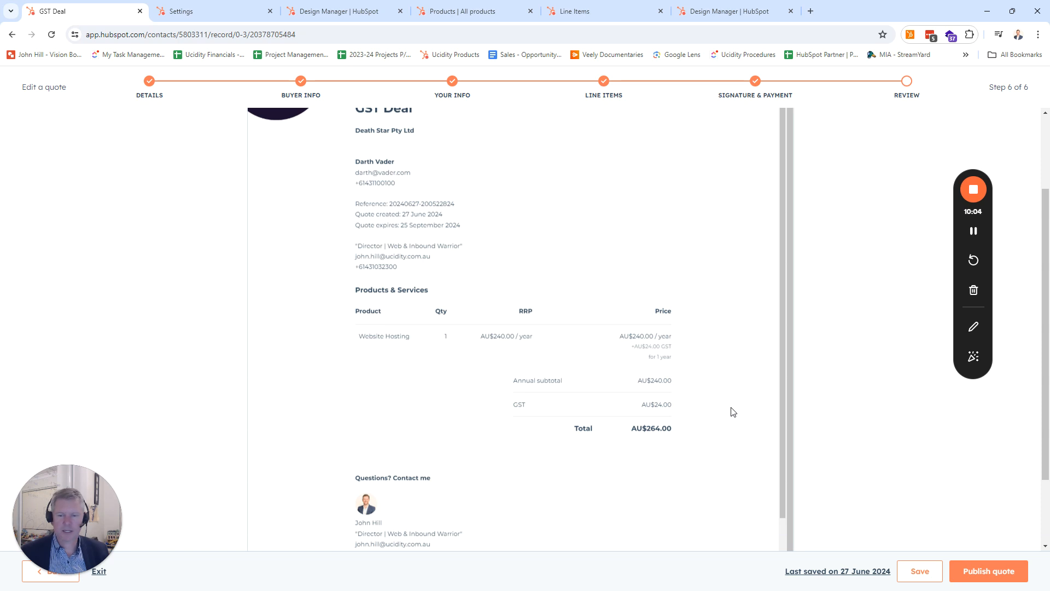
click(982, 579)
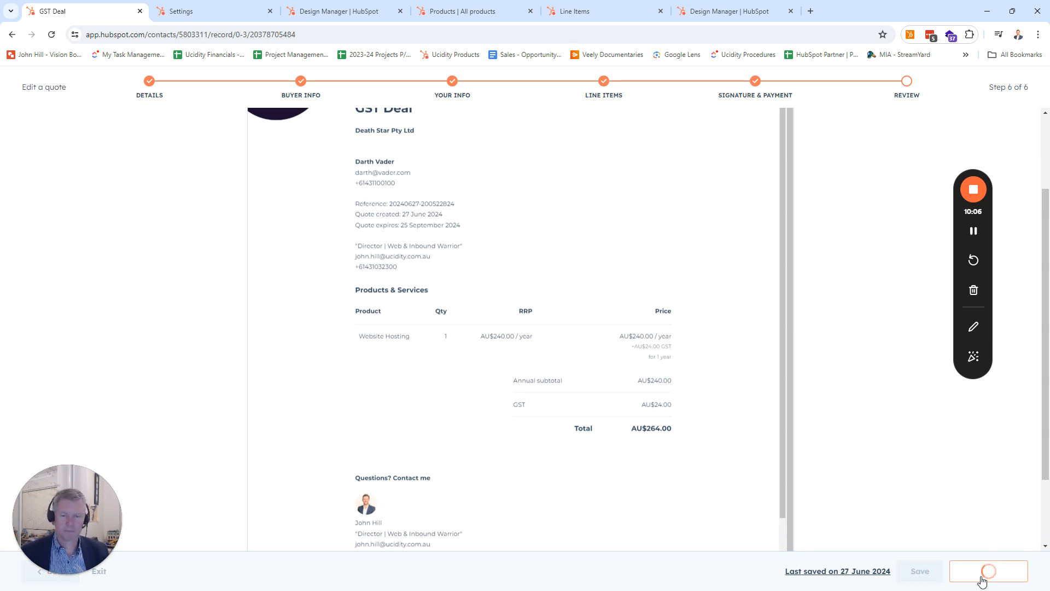